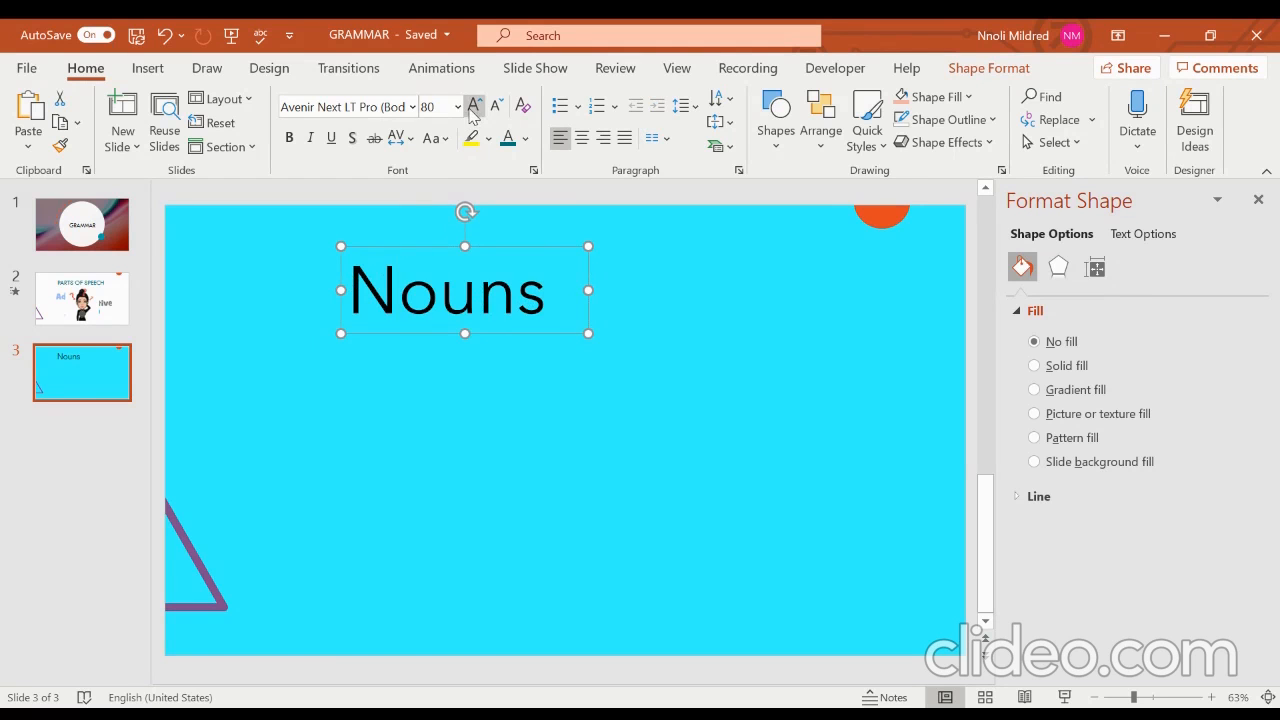
# Enlarge the Nouns text to 199 pt and set its font to Aharoni
pyautogui.click(474, 106)
pyautogui.click(474, 106)
pyautogui.click(474, 106)
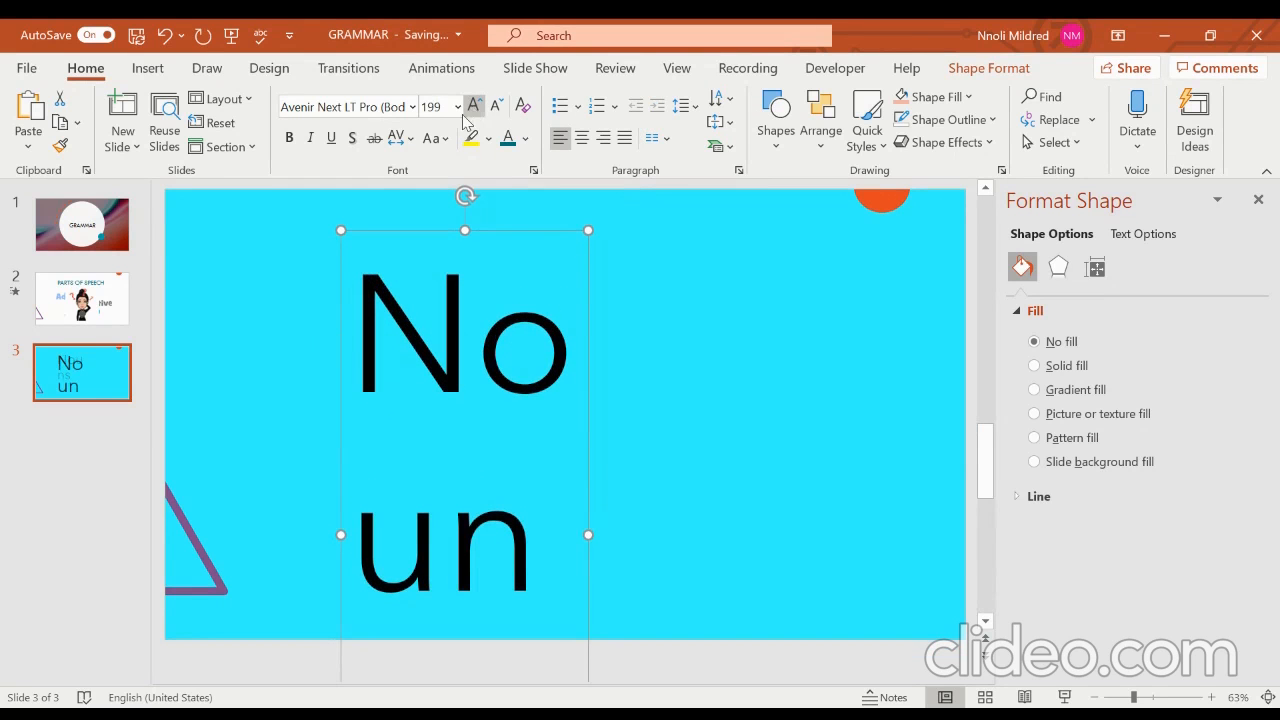
pyautogui.click(412, 107)
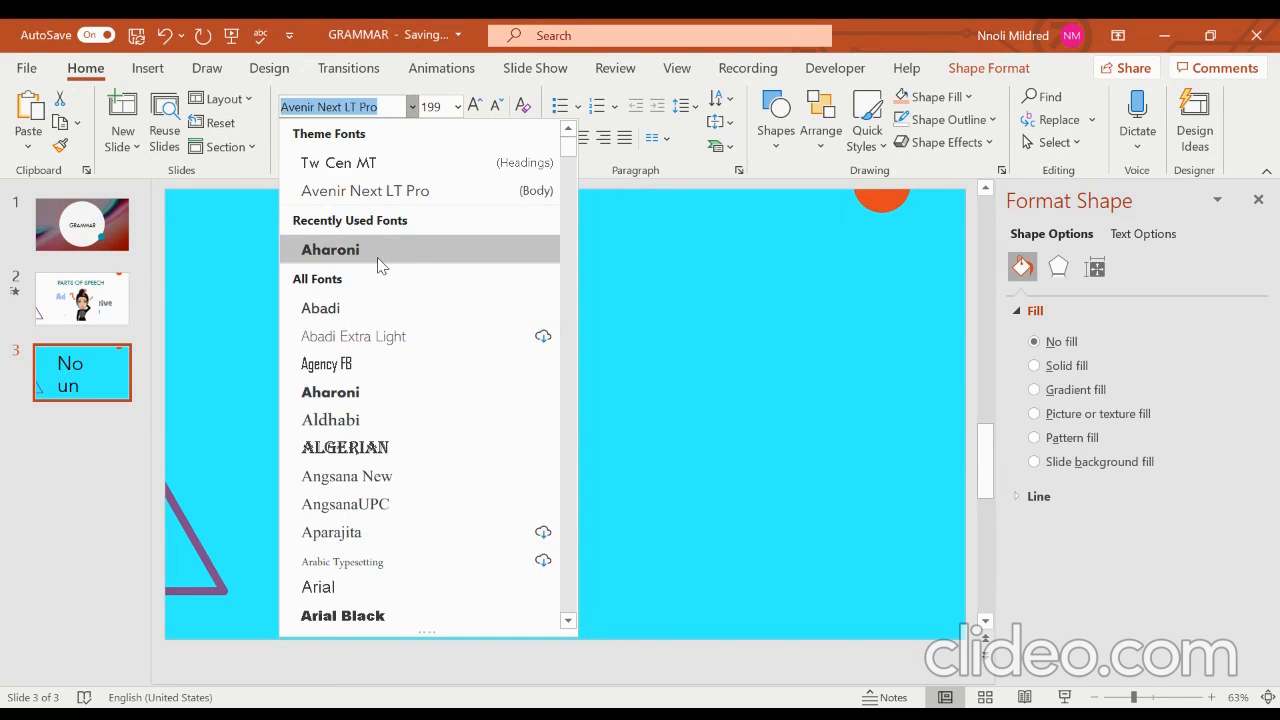
pyautogui.click(378, 250)
# Widen the Nouns text box to about 26 cm so the word fits on one line, and move it up and left
pyautogui.moveTo(585, 534); pyautogui.dragTo(898, 428)
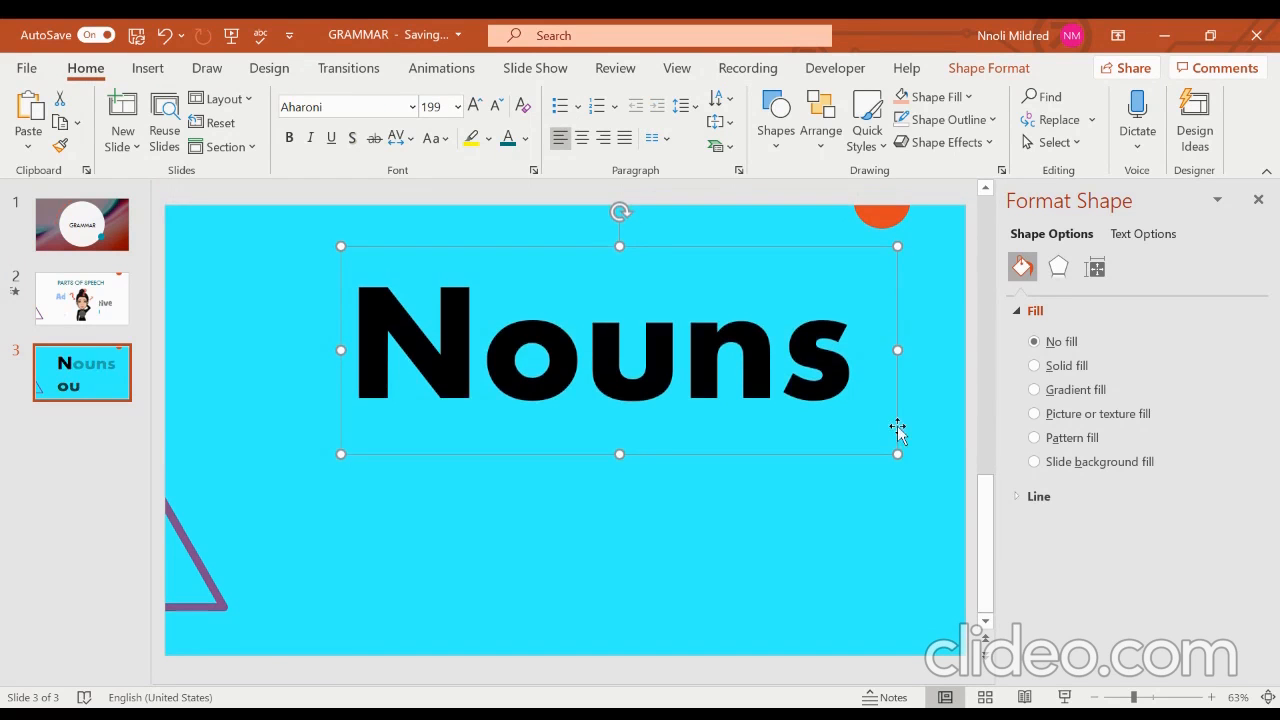
pyautogui.moveTo(898, 349)
pyautogui.mouseDown()
pyautogui.moveTo(837, 351)
pyautogui.moveTo(974, 331)
pyautogui.moveTo(821, 349)
pyautogui.moveTo(904, 349)
pyautogui.mouseUp()
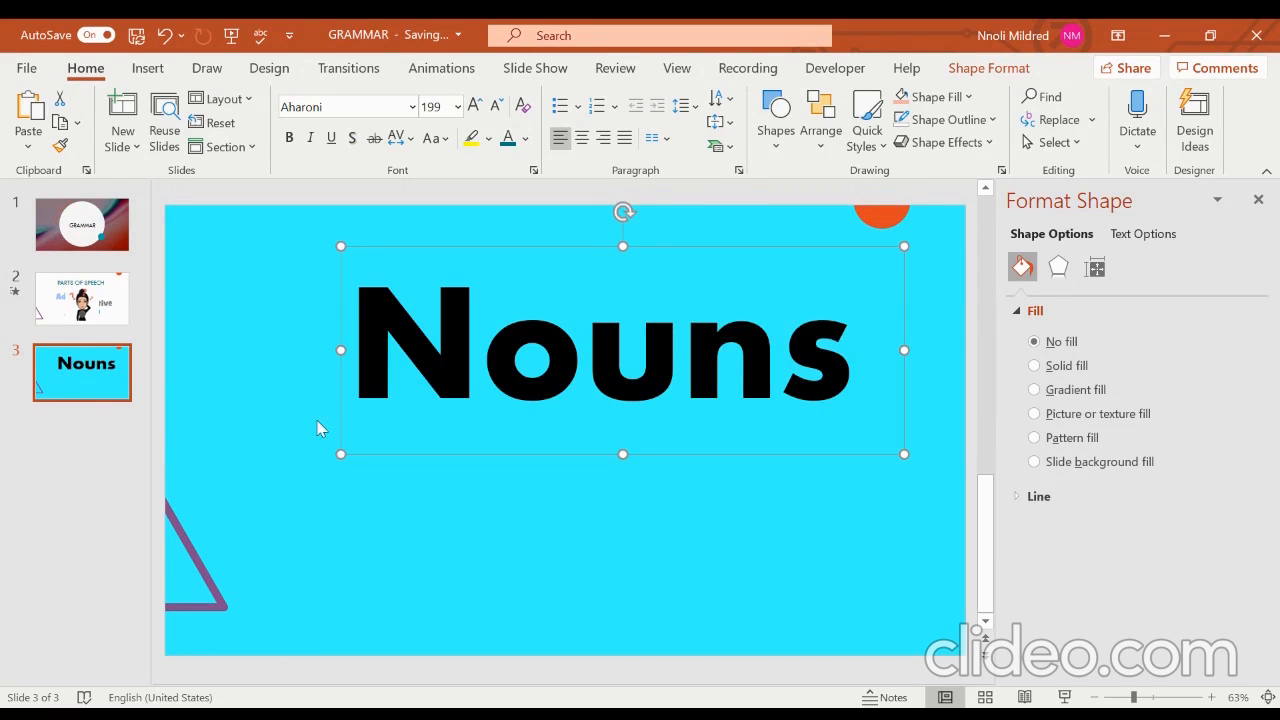
pyautogui.moveTo(337, 351); pyautogui.dragTo(293, 352)
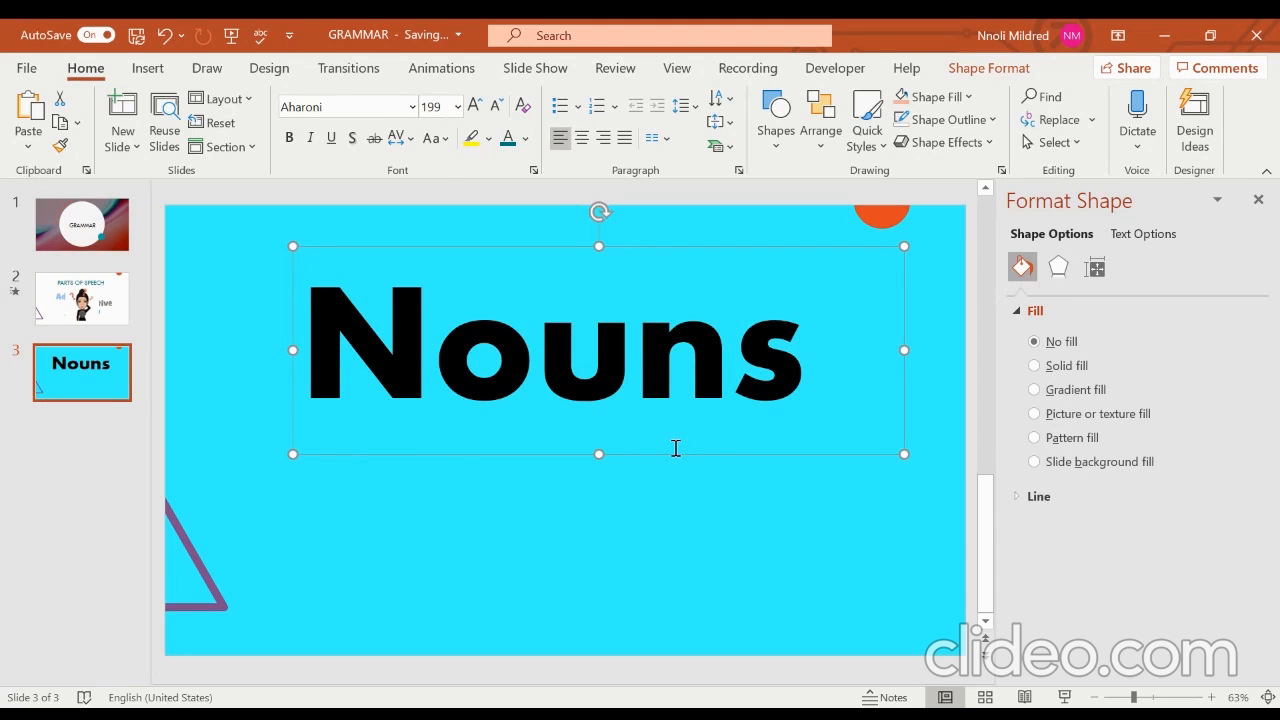
pyautogui.moveTo(728, 318); pyautogui.dragTo(674, 319)
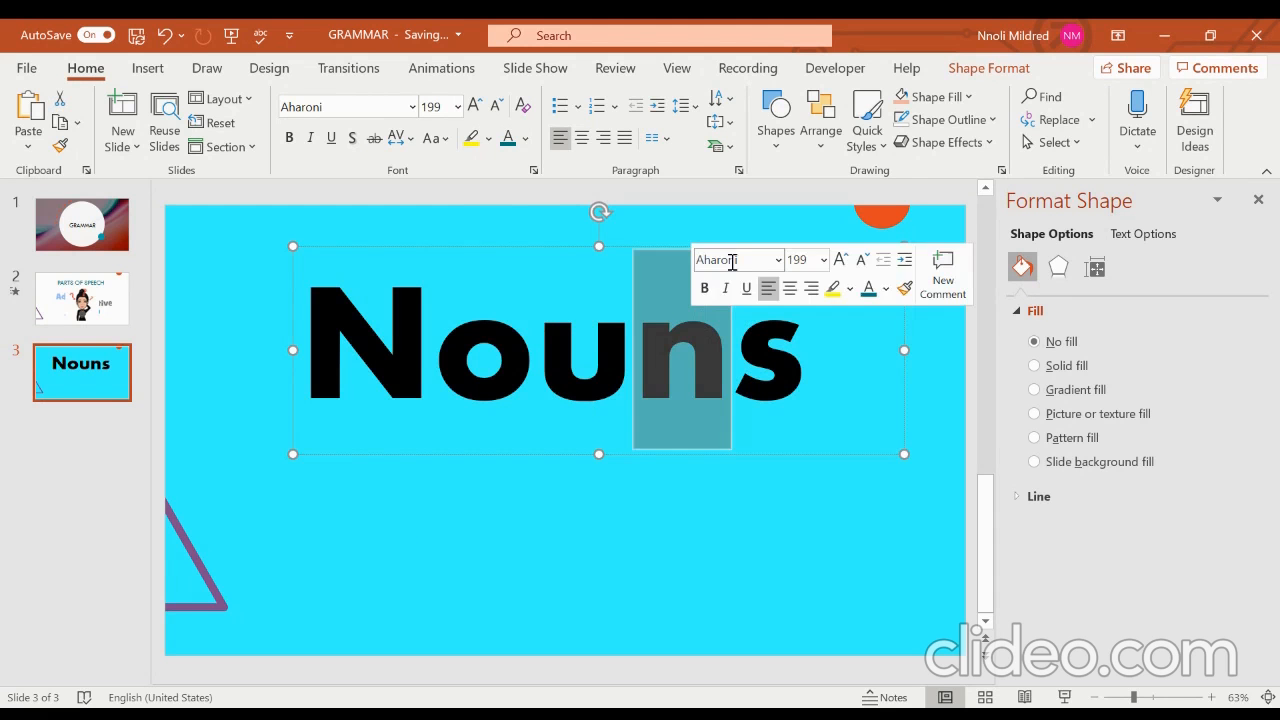
pyautogui.click(561, 250)
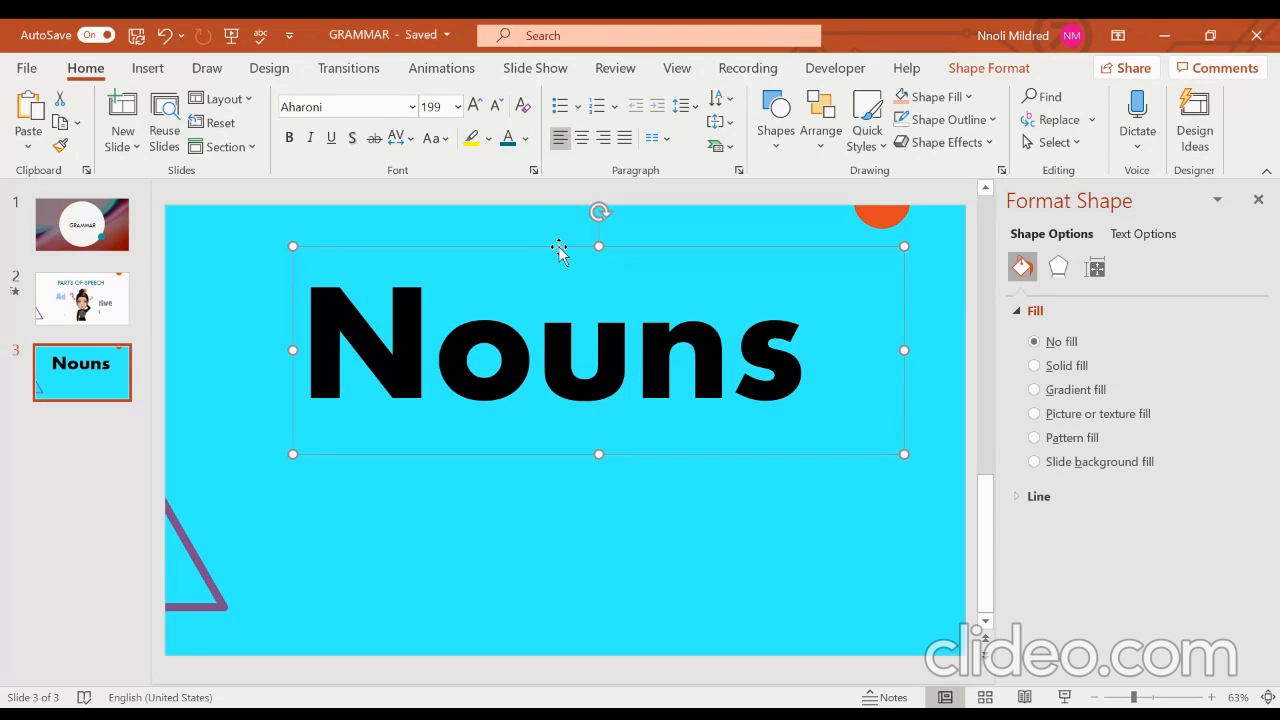
pyautogui.moveTo(559, 246); pyautogui.dragTo(496, 212)
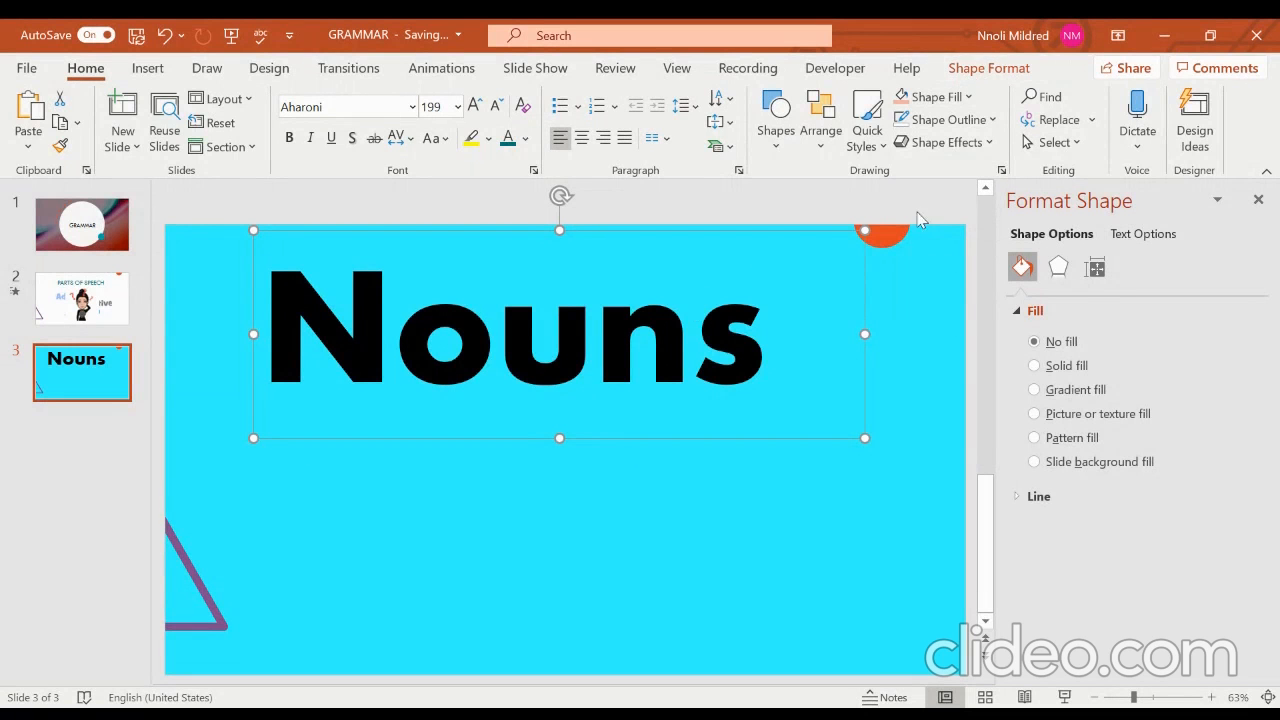
# Align the Nouns text box to the slide's center and middle
pyautogui.click(990, 68)
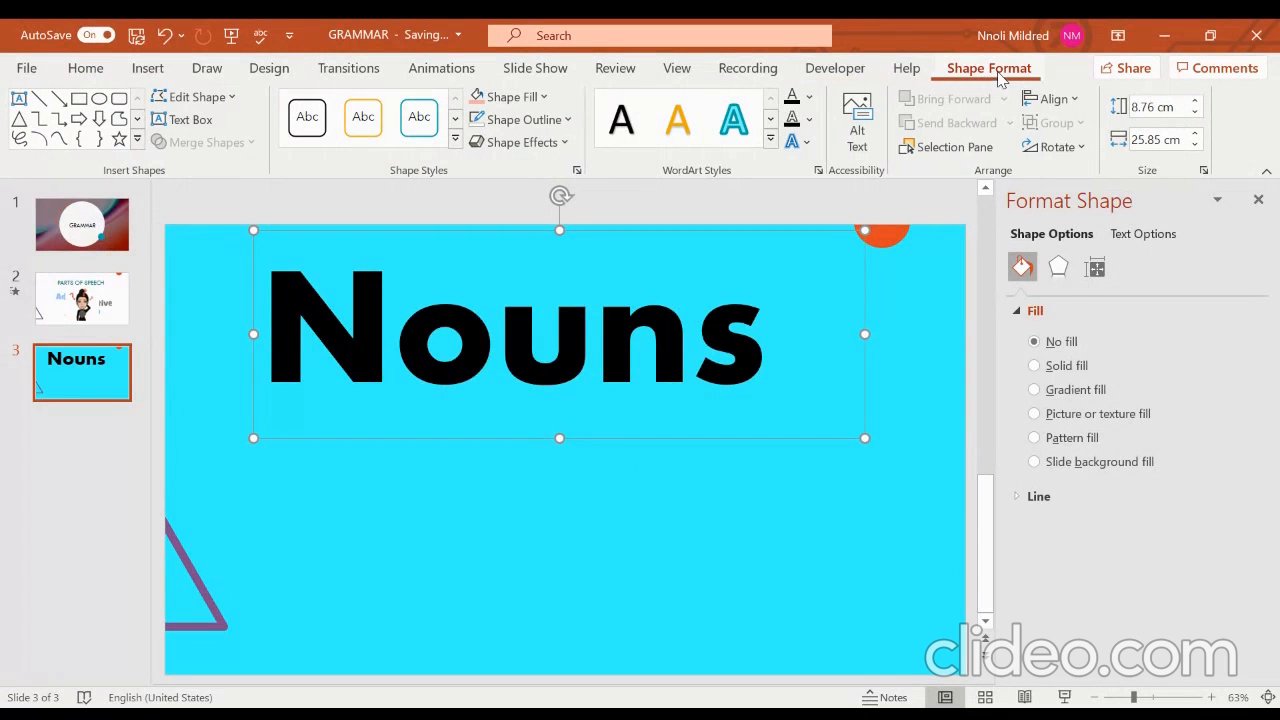
pyautogui.click(1077, 101)
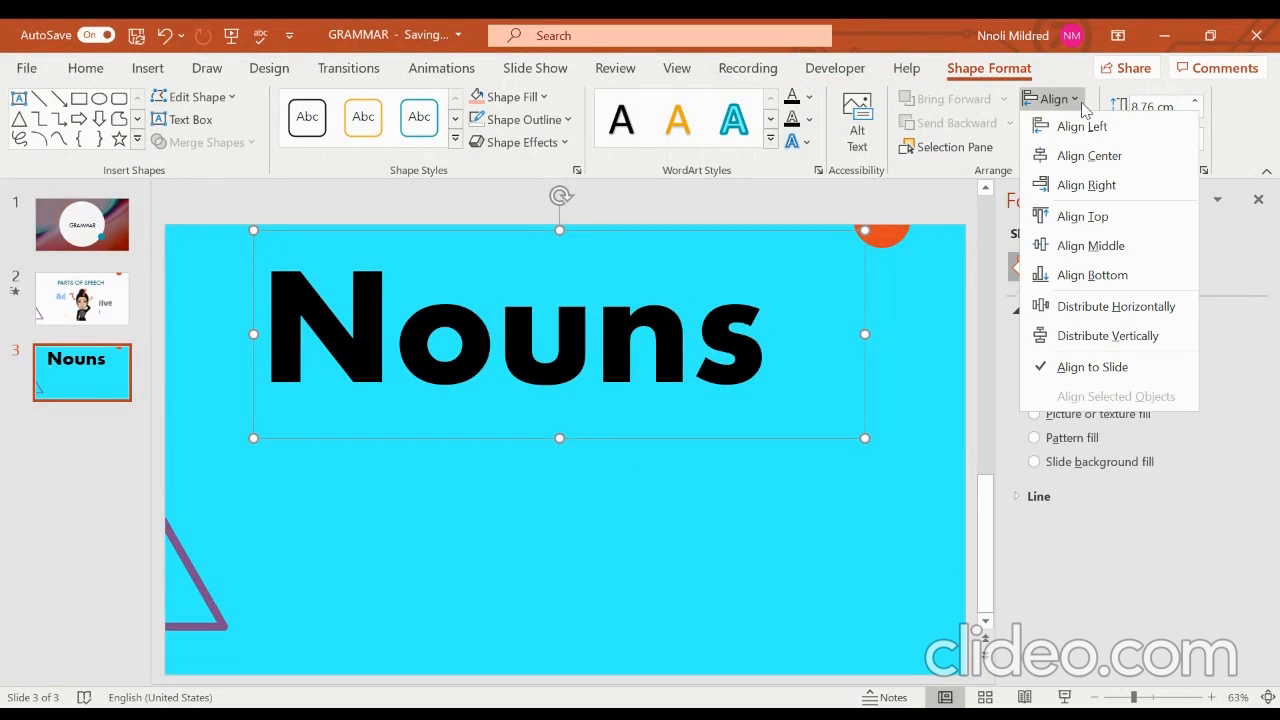
pyautogui.click(1087, 158)
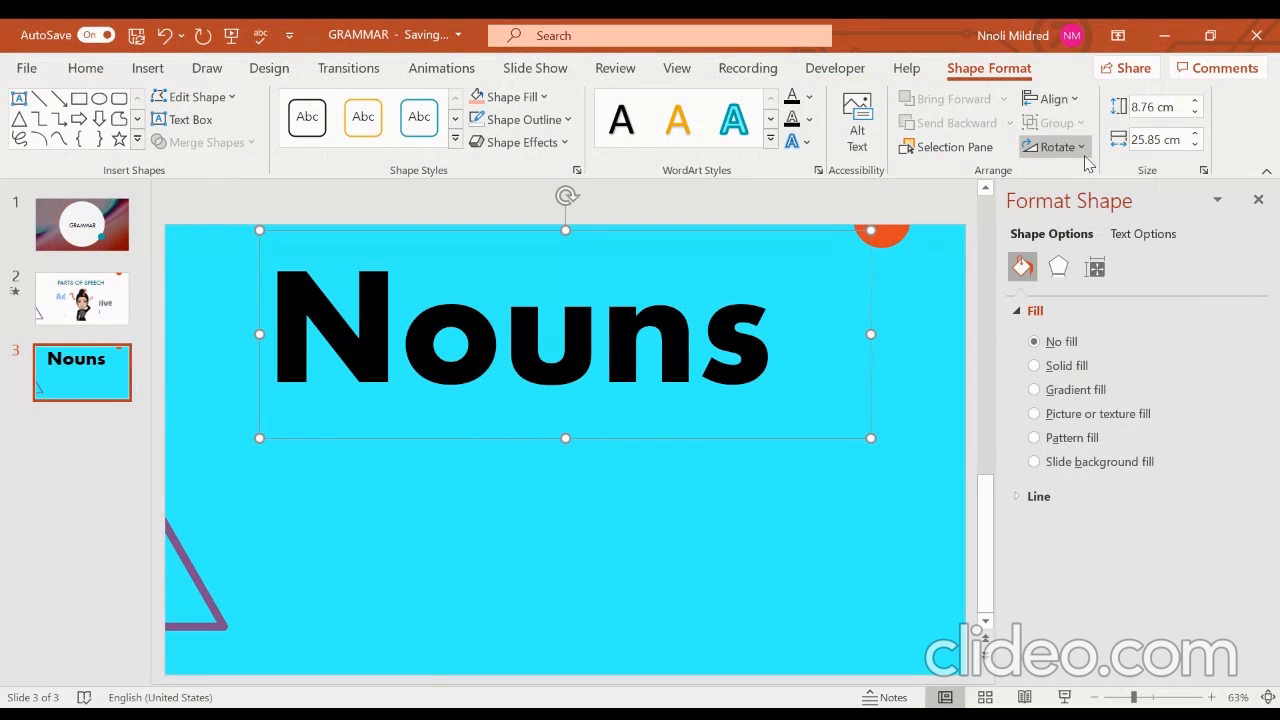
pyautogui.click(1077, 99)
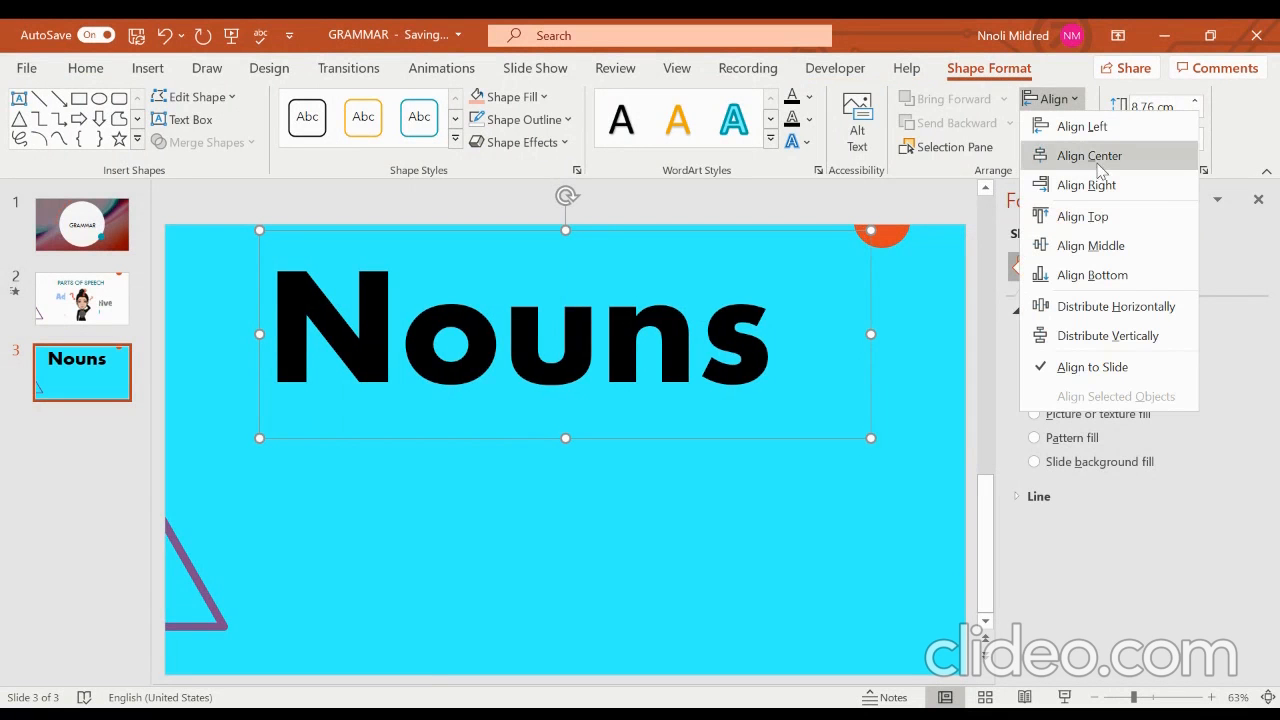
pyautogui.click(1094, 250)
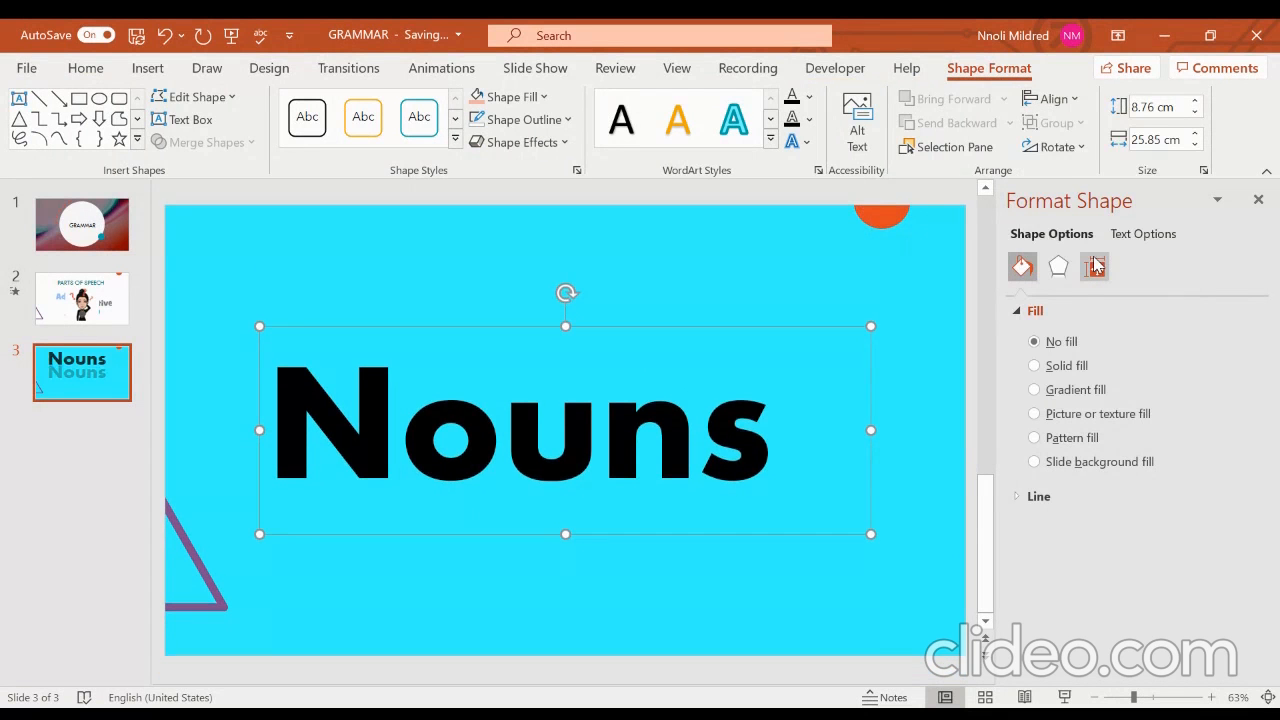
pyautogui.click(776, 284)
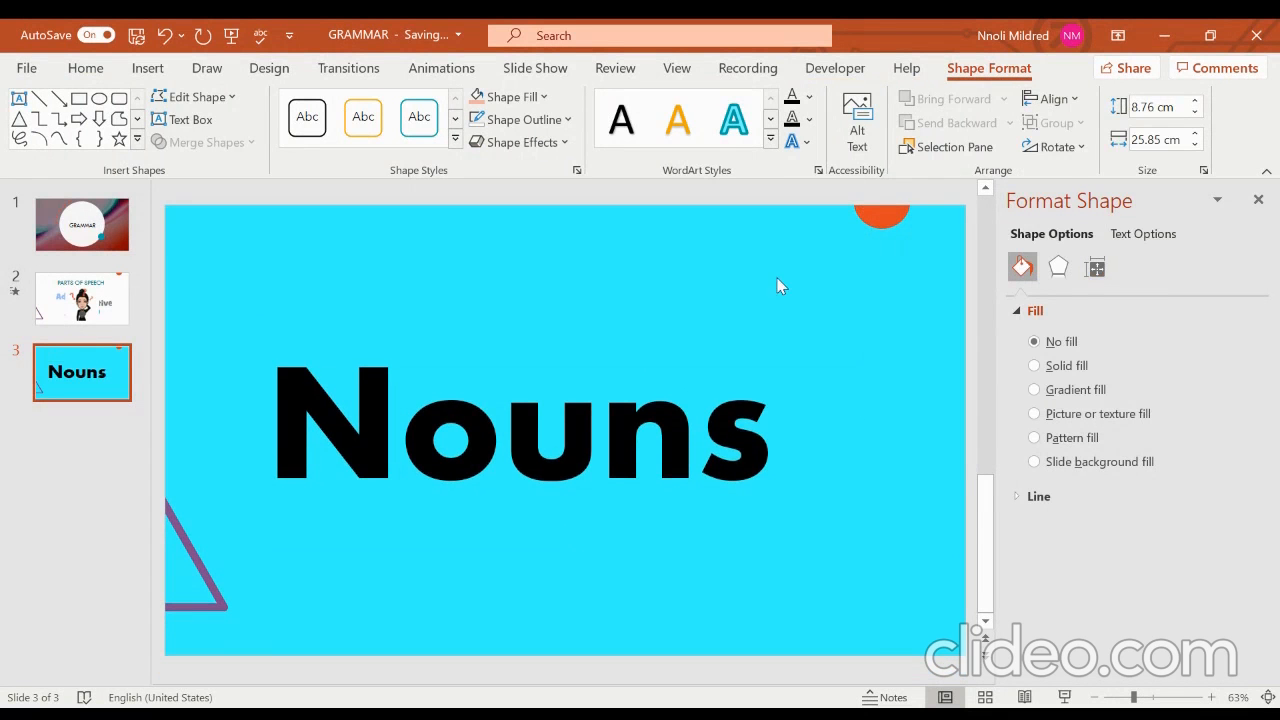
# Narrow the Nouns text box to about 22 cm, align it to the slide's middle and recenter it horizontally
pyautogui.click(507, 468)
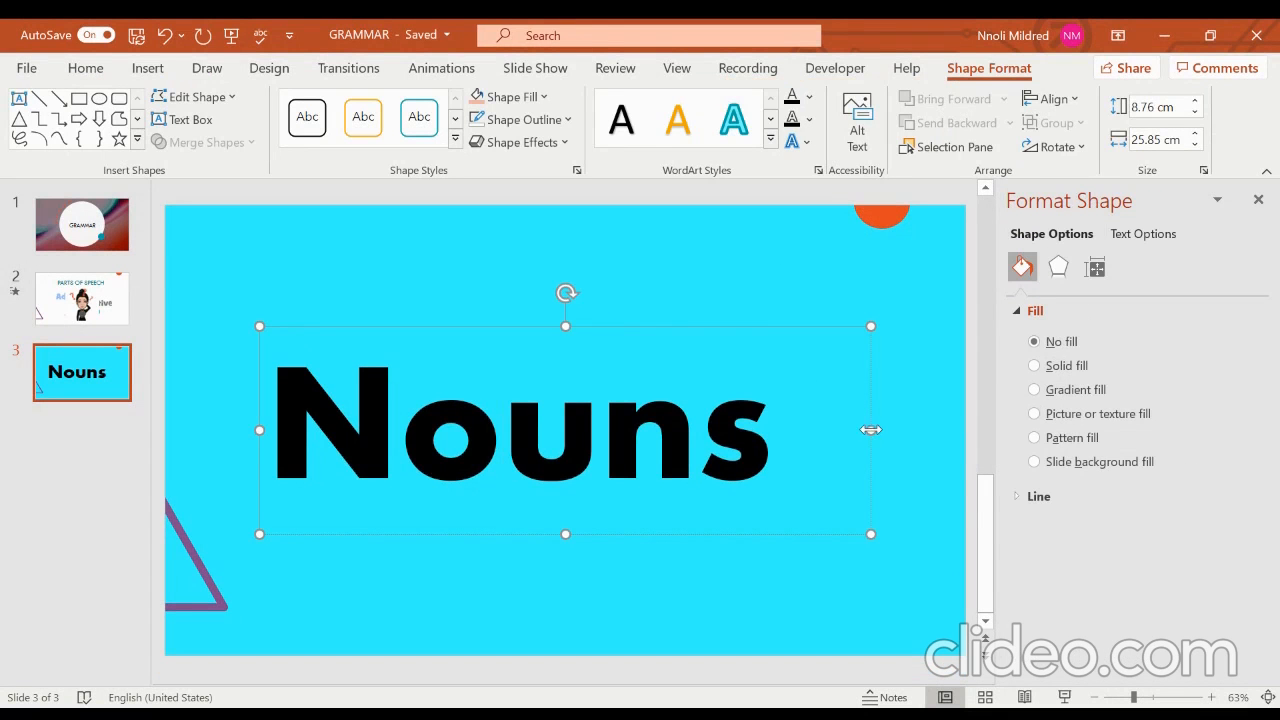
pyautogui.moveTo(871, 430); pyautogui.dragTo(785, 430)
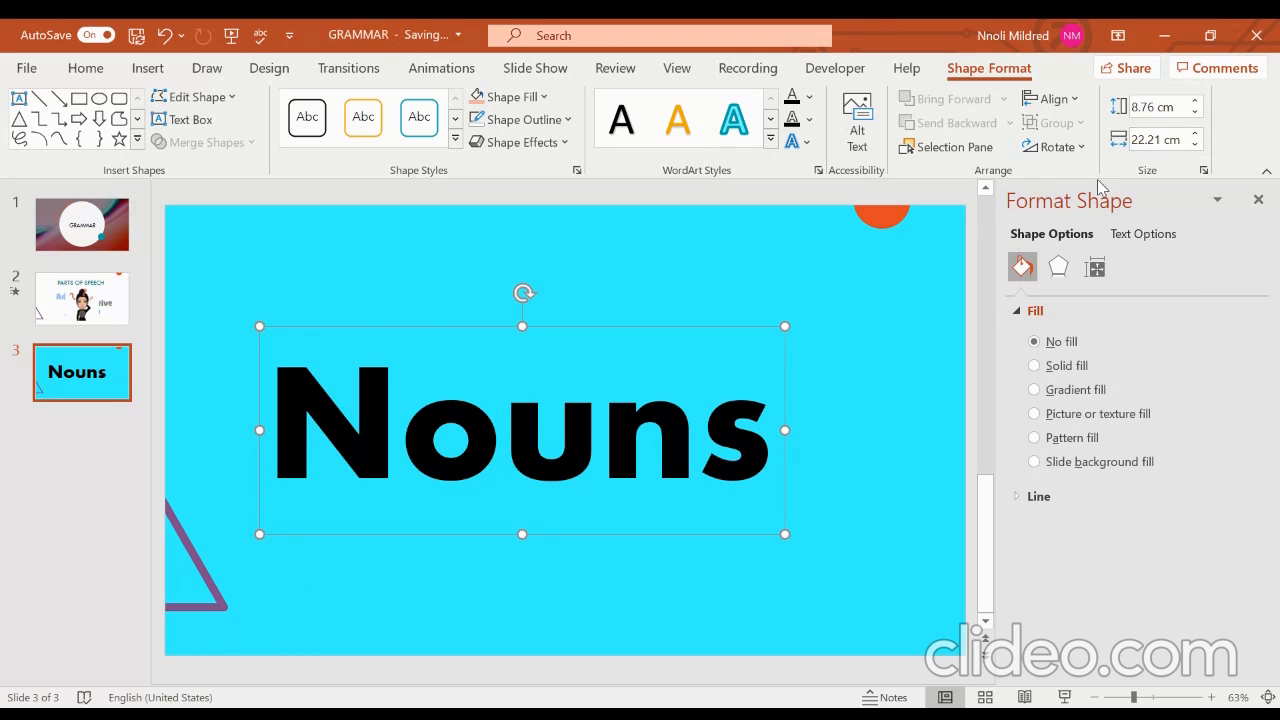
pyautogui.click(1062, 103)
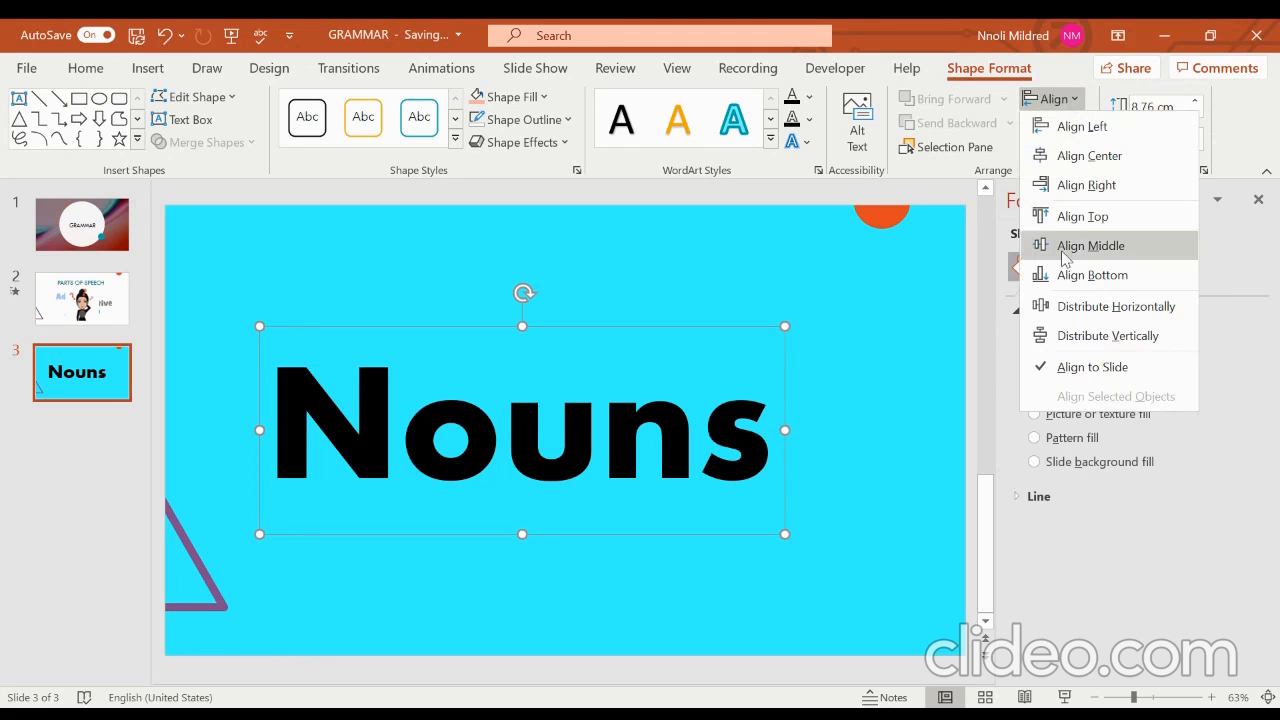
pyautogui.click(1091, 256)
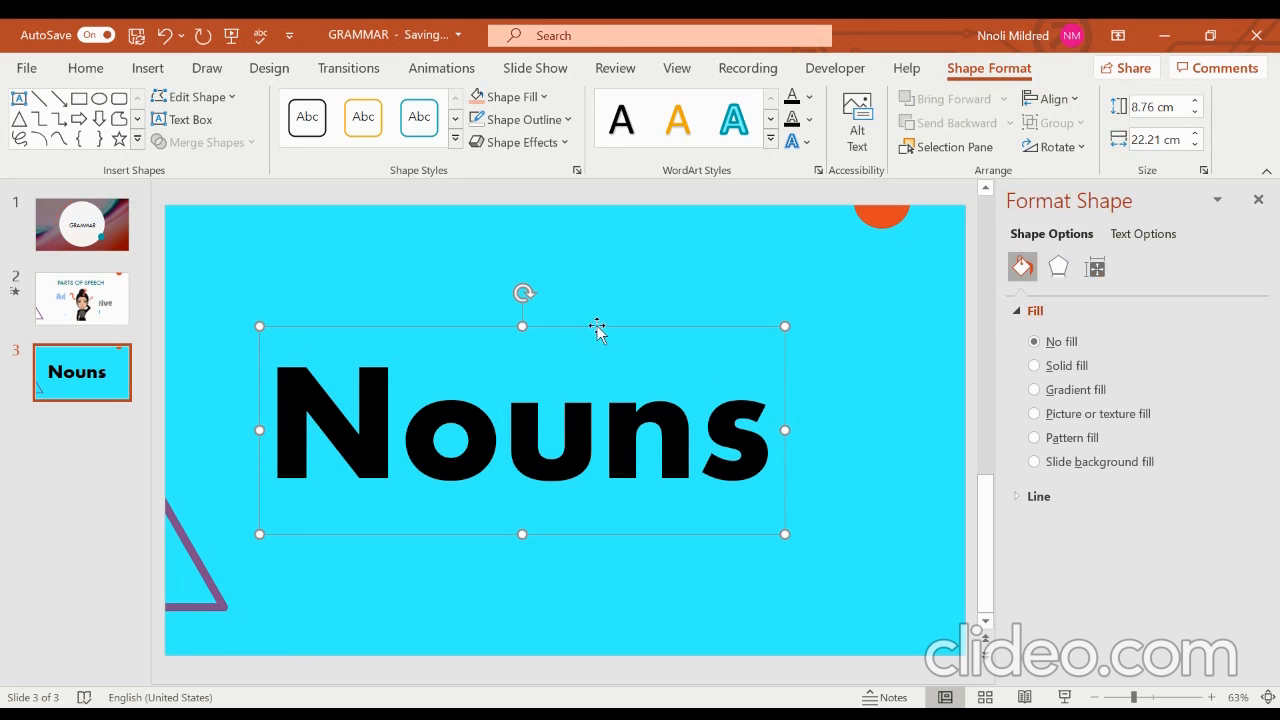
pyautogui.moveTo(597, 326); pyautogui.dragTo(668, 326)
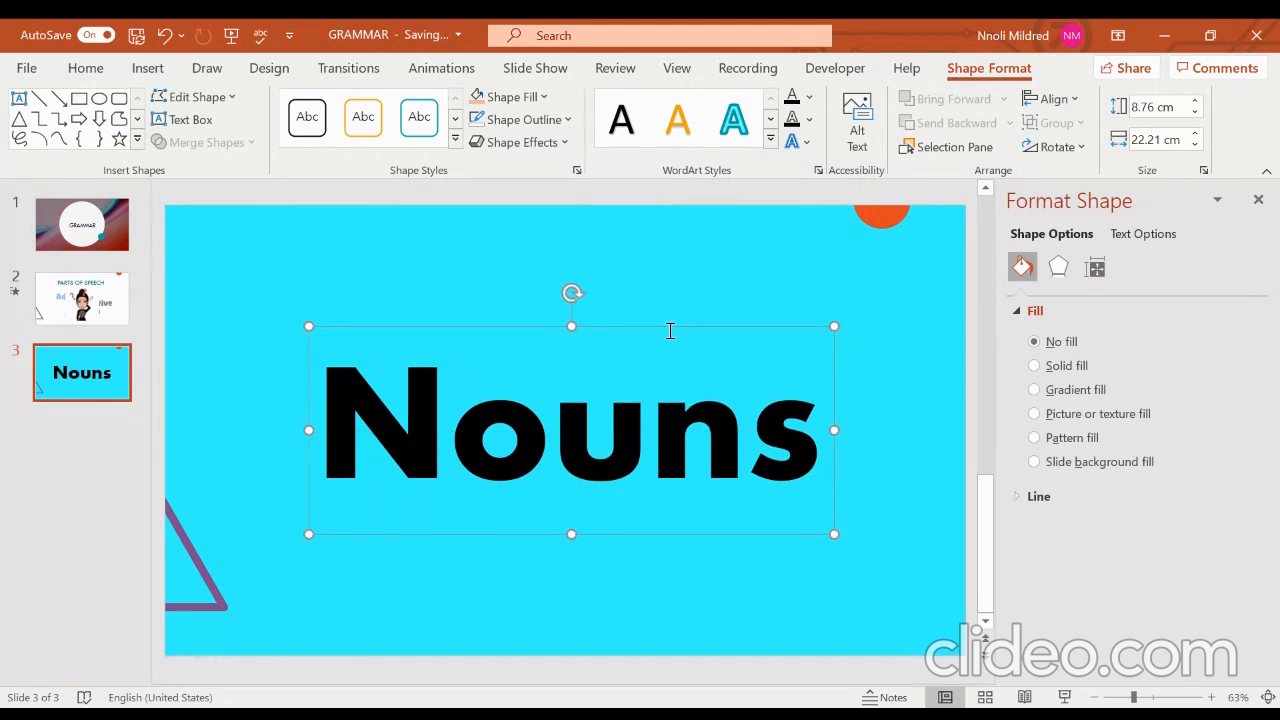
pyautogui.click(929, 446)
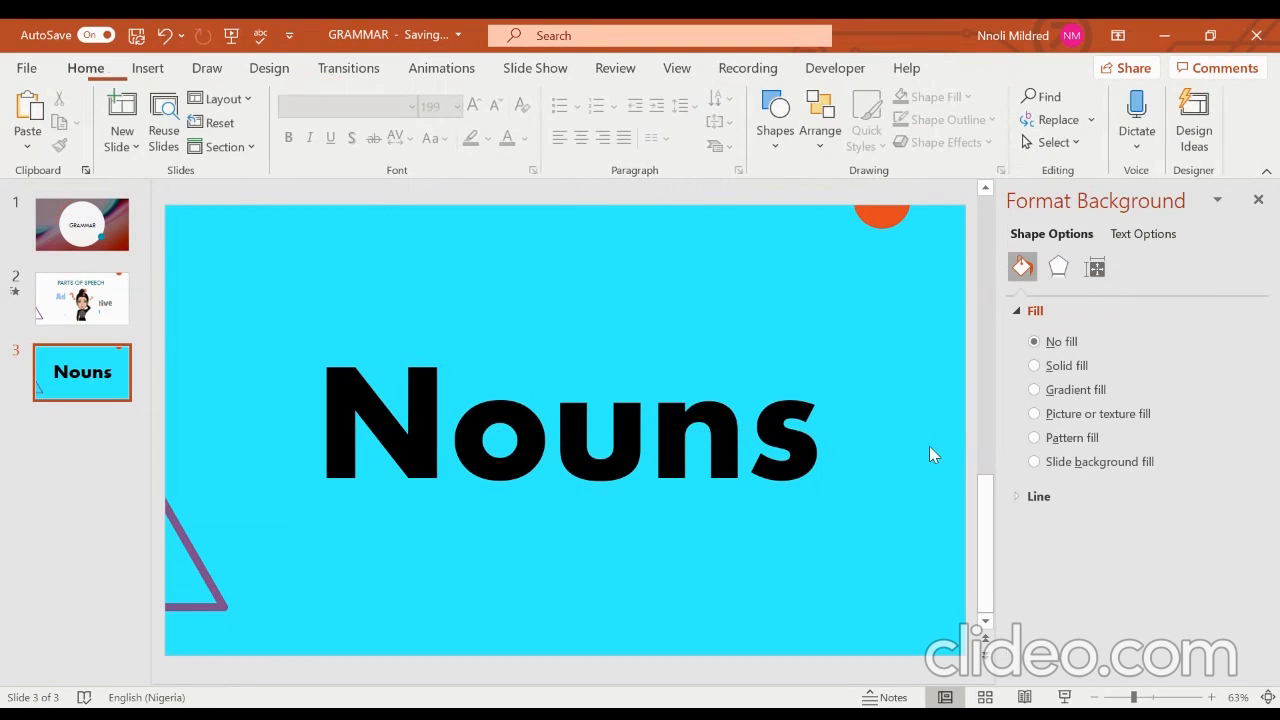
# Fill the Nouns text box with the lightest shade of the orange theme color
pyautogui.click(474, 430)
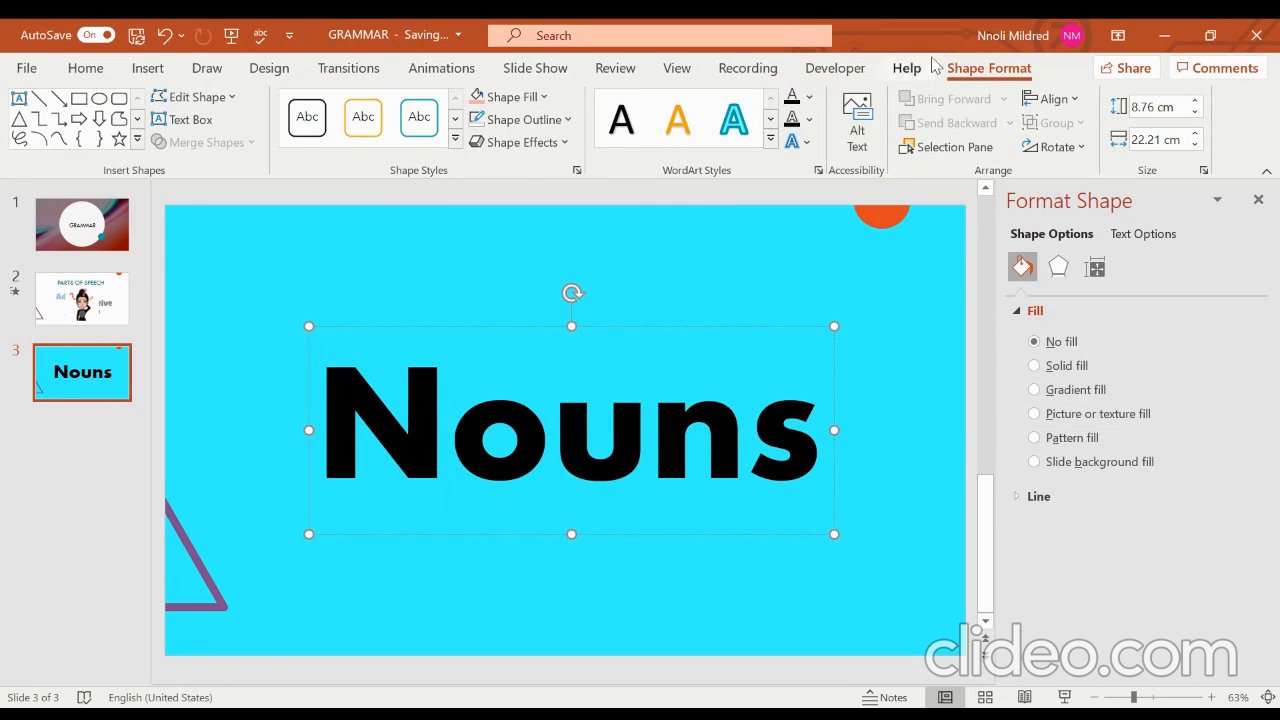
pyautogui.click(543, 98)
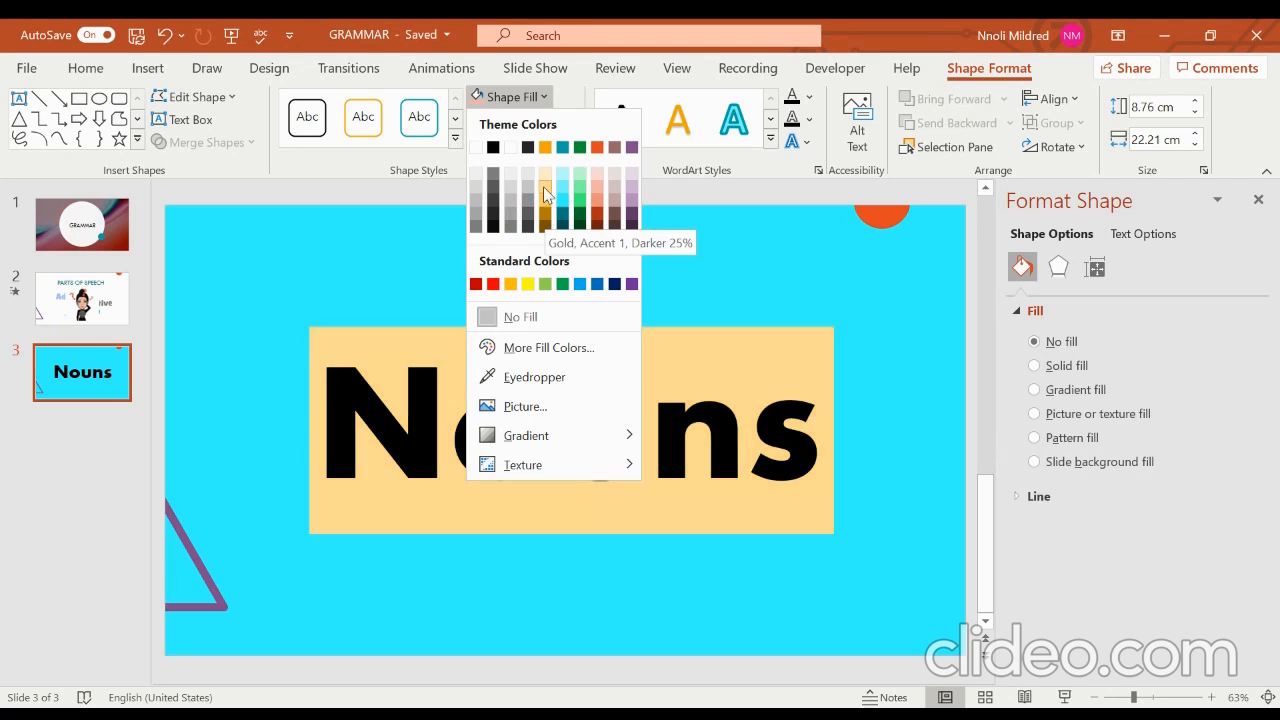
pyautogui.click(596, 175)
pyautogui.click(878, 388)
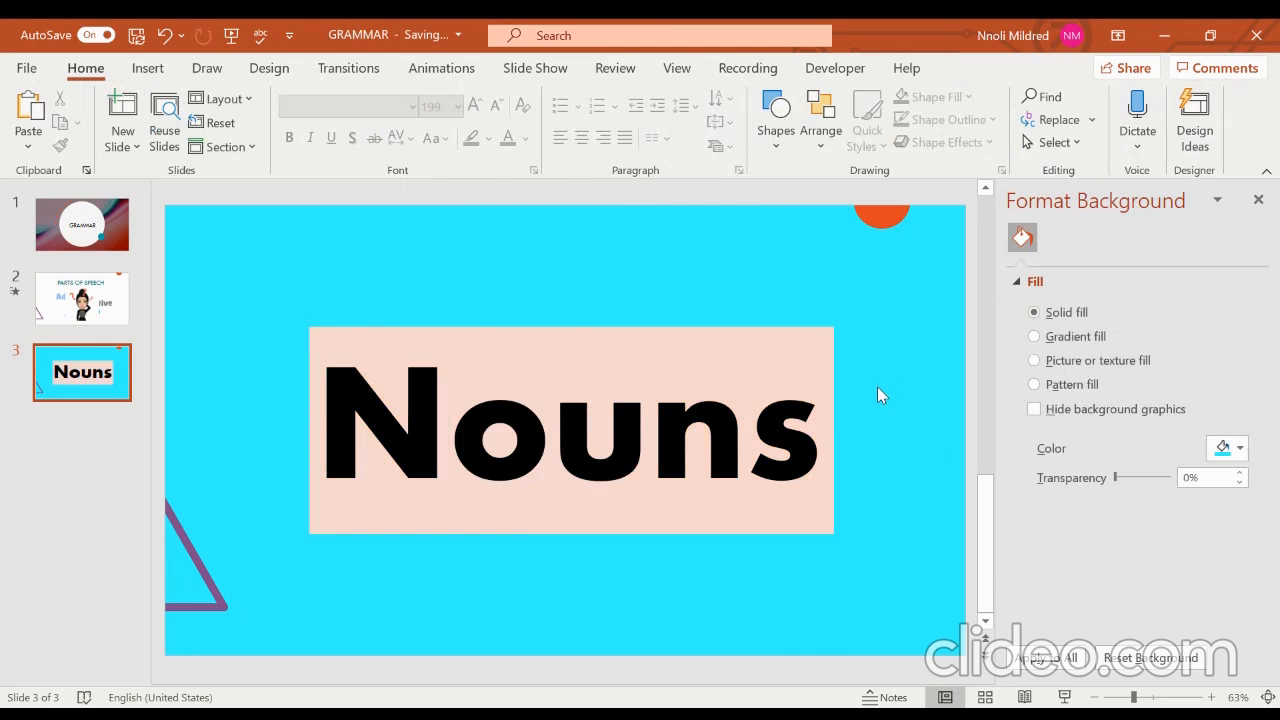
# Set the Nouns text box fill to the second-lightest shade of the orange theme color
pyautogui.click(509, 370)
pyautogui.click(546, 98)
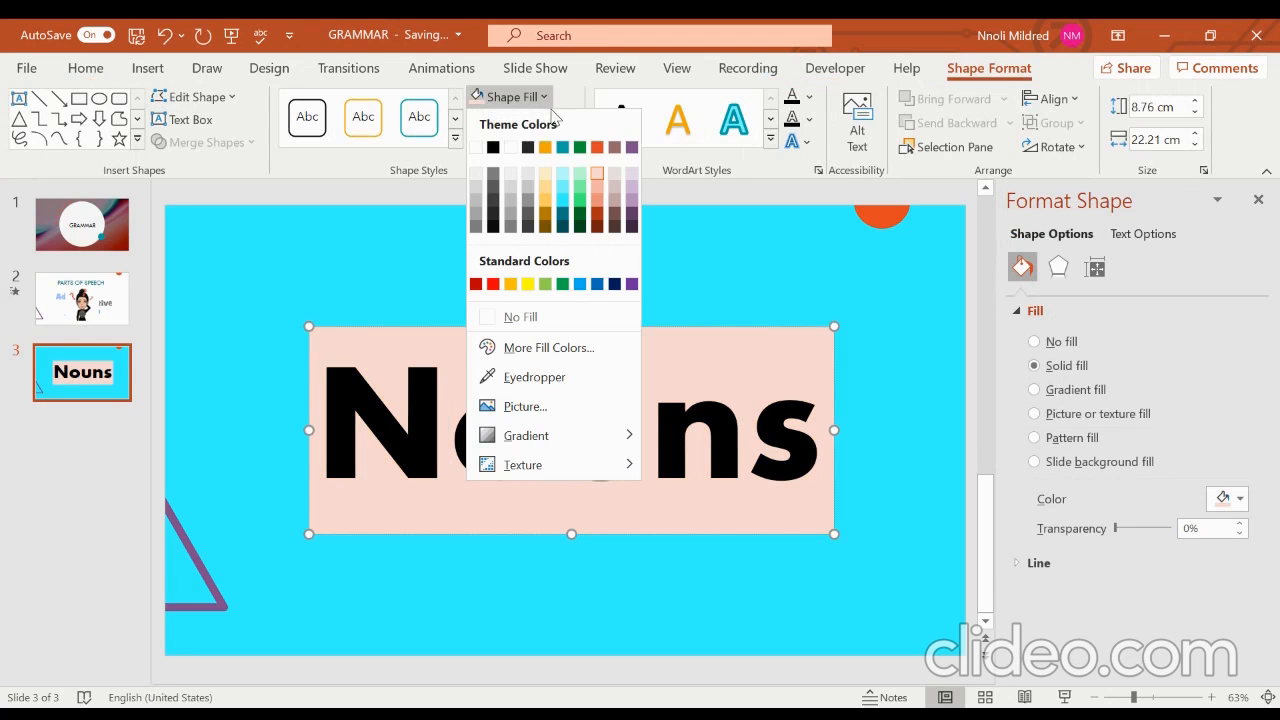
pyautogui.click(596, 187)
pyautogui.click(889, 317)
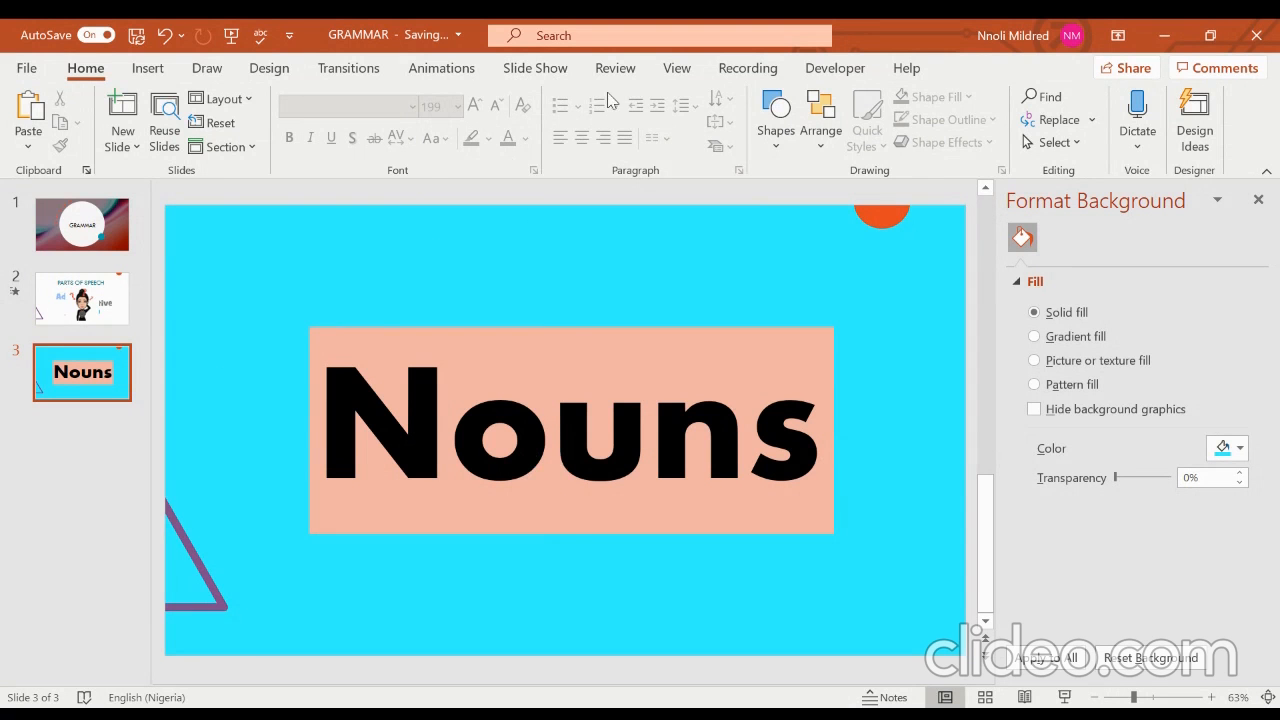
# Apply the second preset shape effect and the first outer shadow to the Nouns text box
pyautogui.click(745, 381)
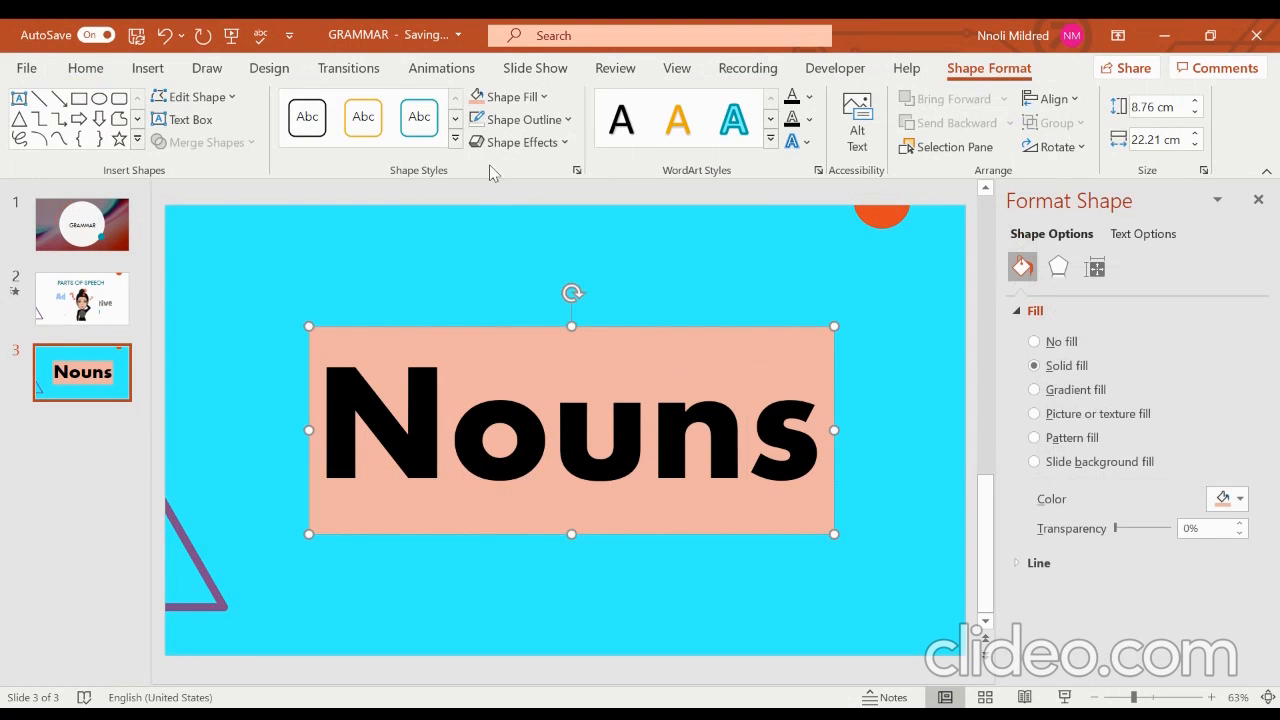
pyautogui.click(567, 145)
pyautogui.moveTo(525, 172)
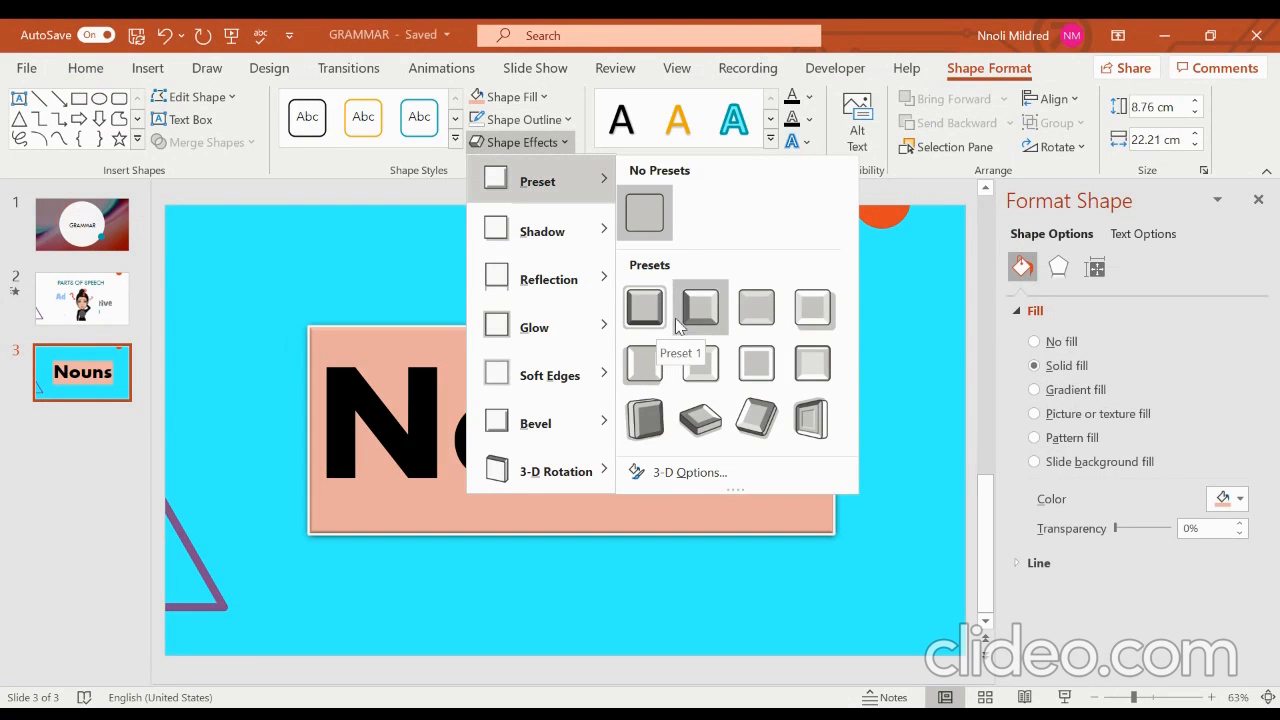
pyautogui.click(705, 309)
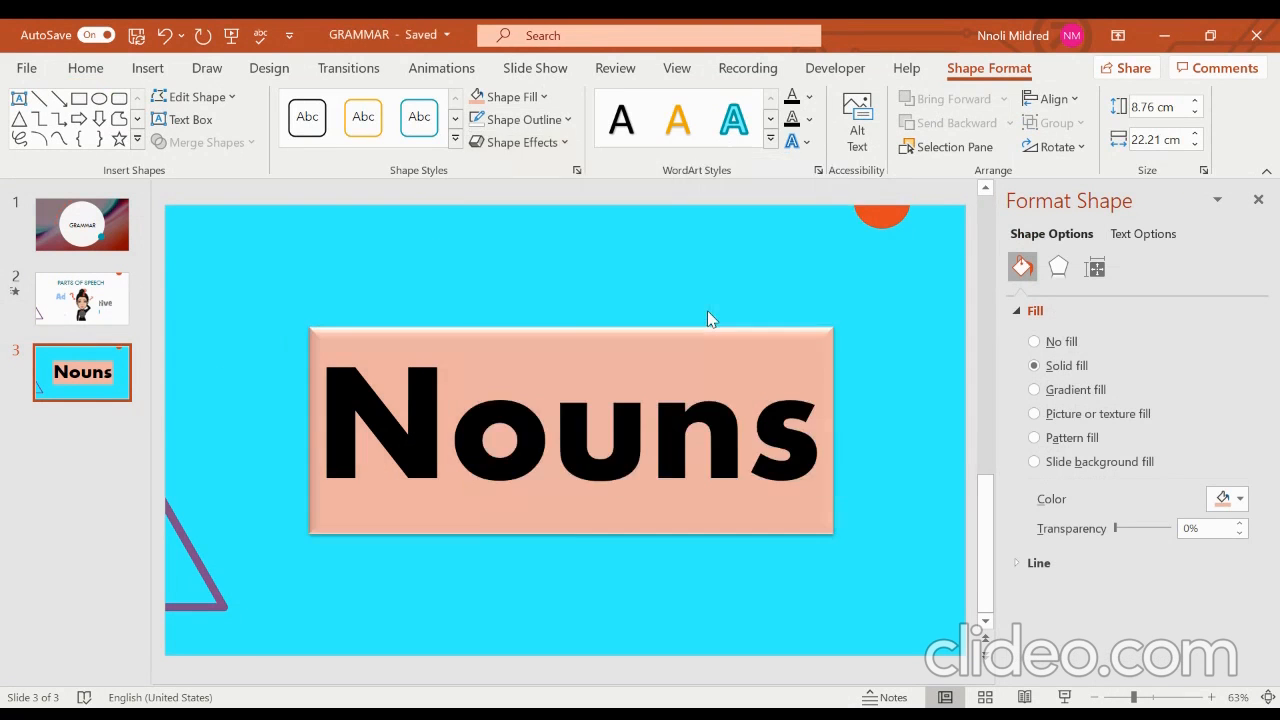
pyautogui.click(566, 142)
pyautogui.moveTo(565, 229)
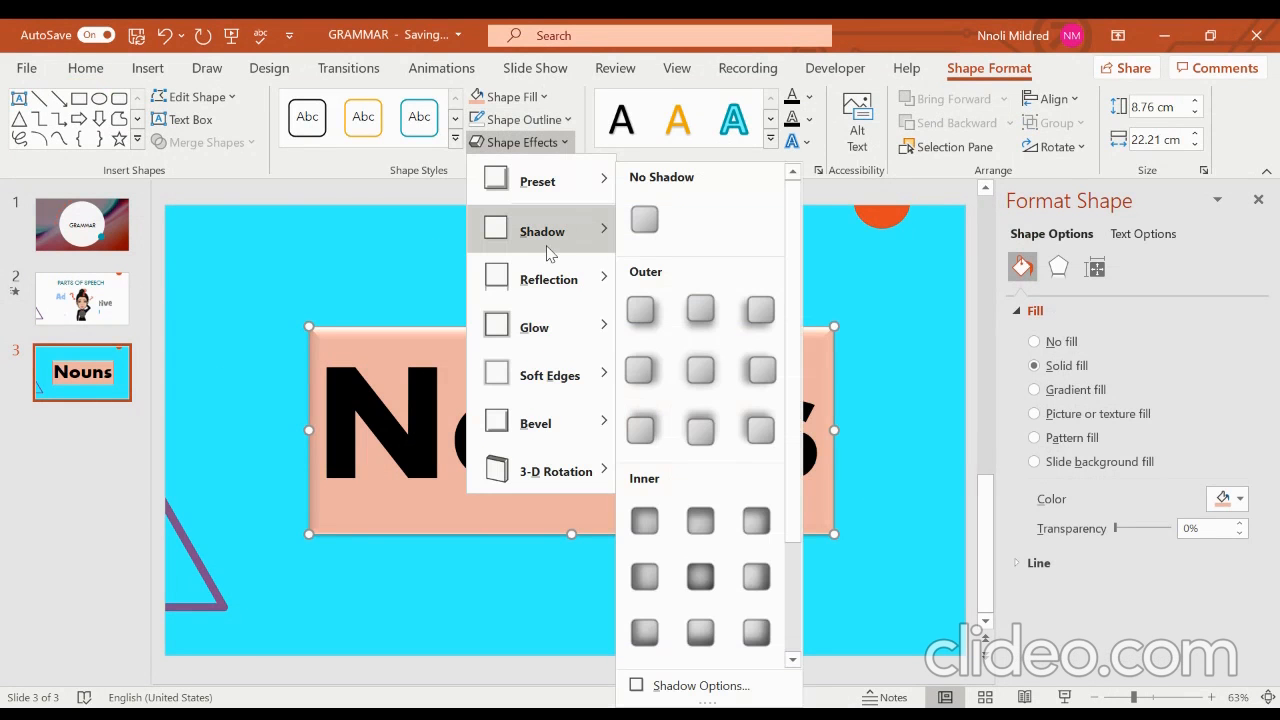
pyautogui.click(643, 314)
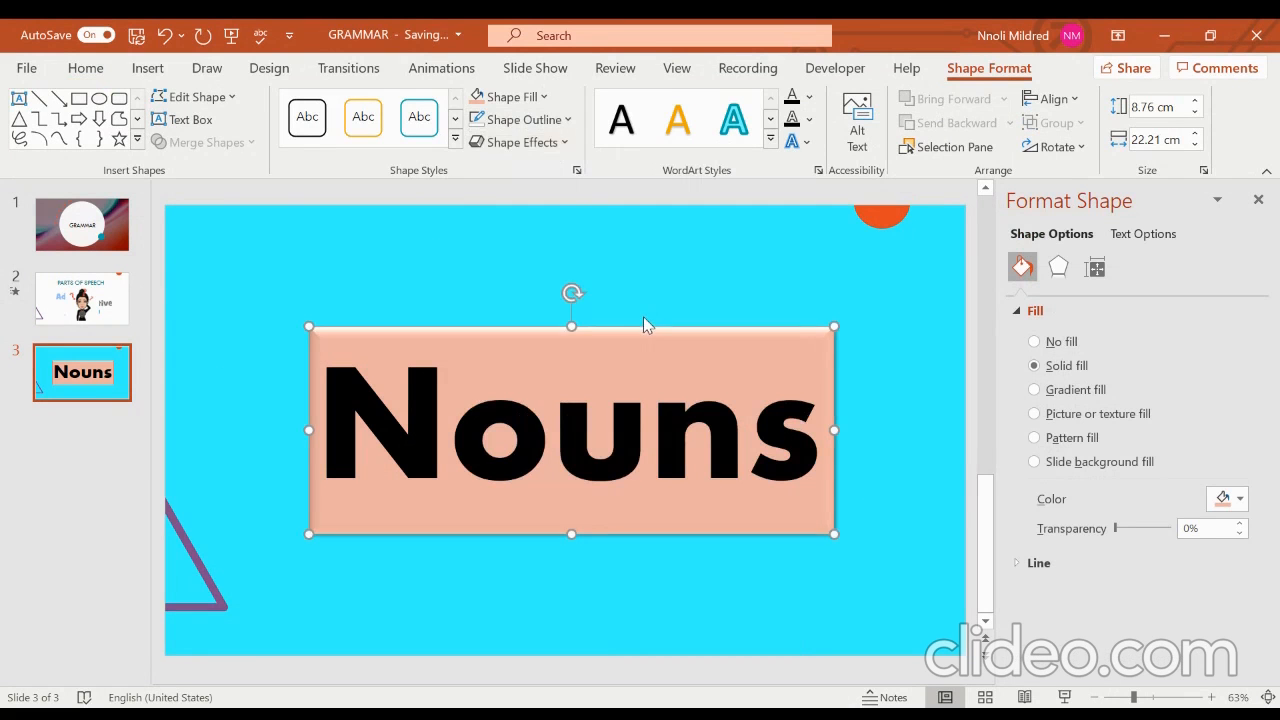
# Apply the Preset 1 shape effect to the Nouns text box and set it to No Soft Edges
pyautogui.click(566, 142)
pyautogui.moveTo(544, 191)
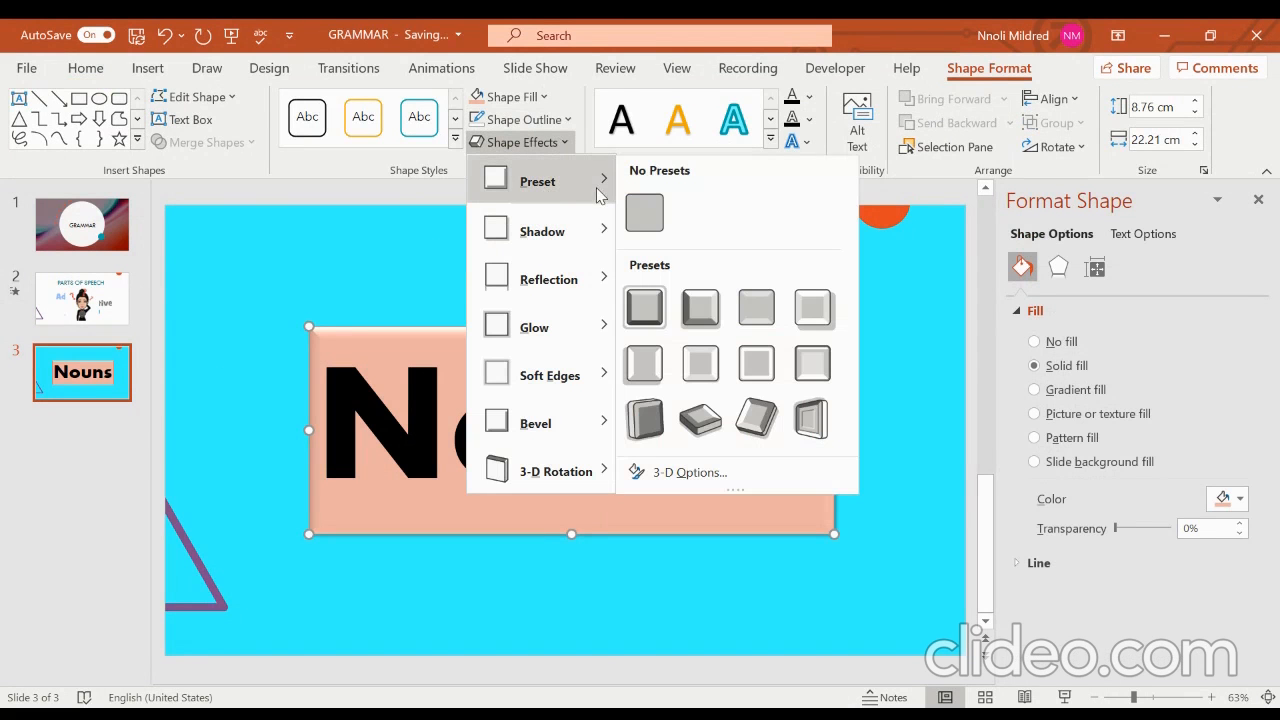
pyautogui.click(648, 330)
pyautogui.click(548, 143)
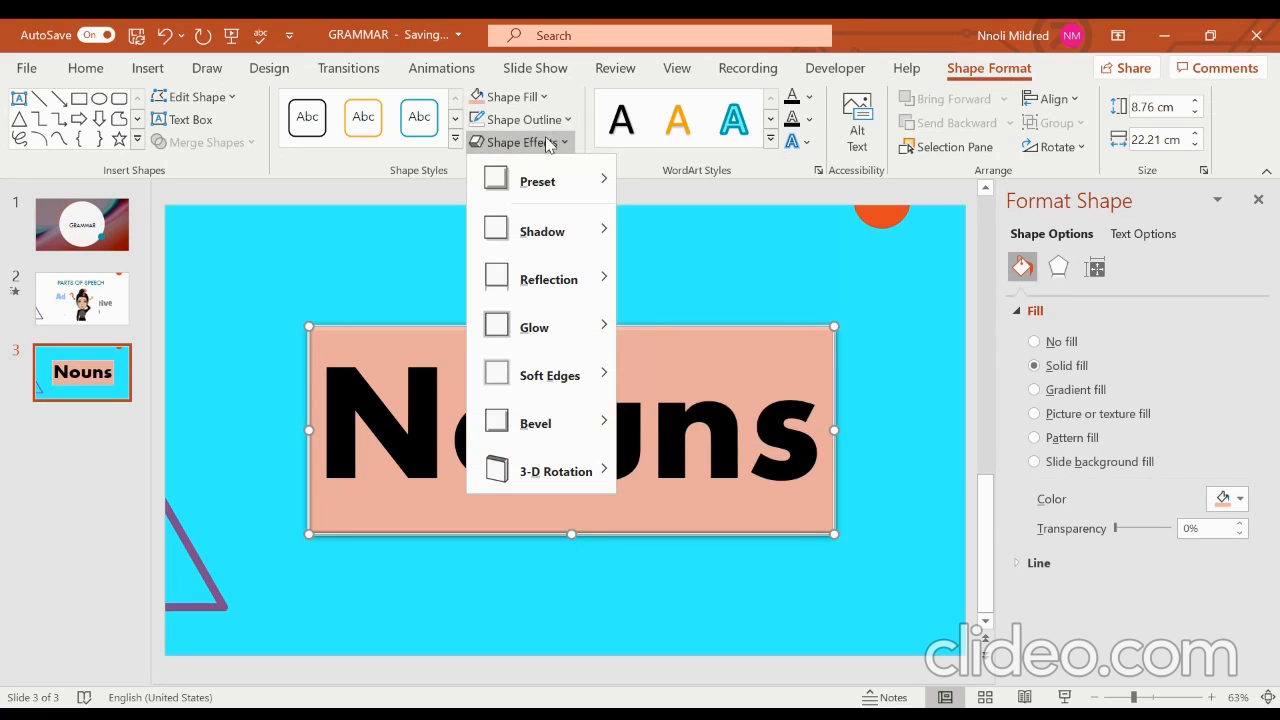
pyautogui.moveTo(553, 387)
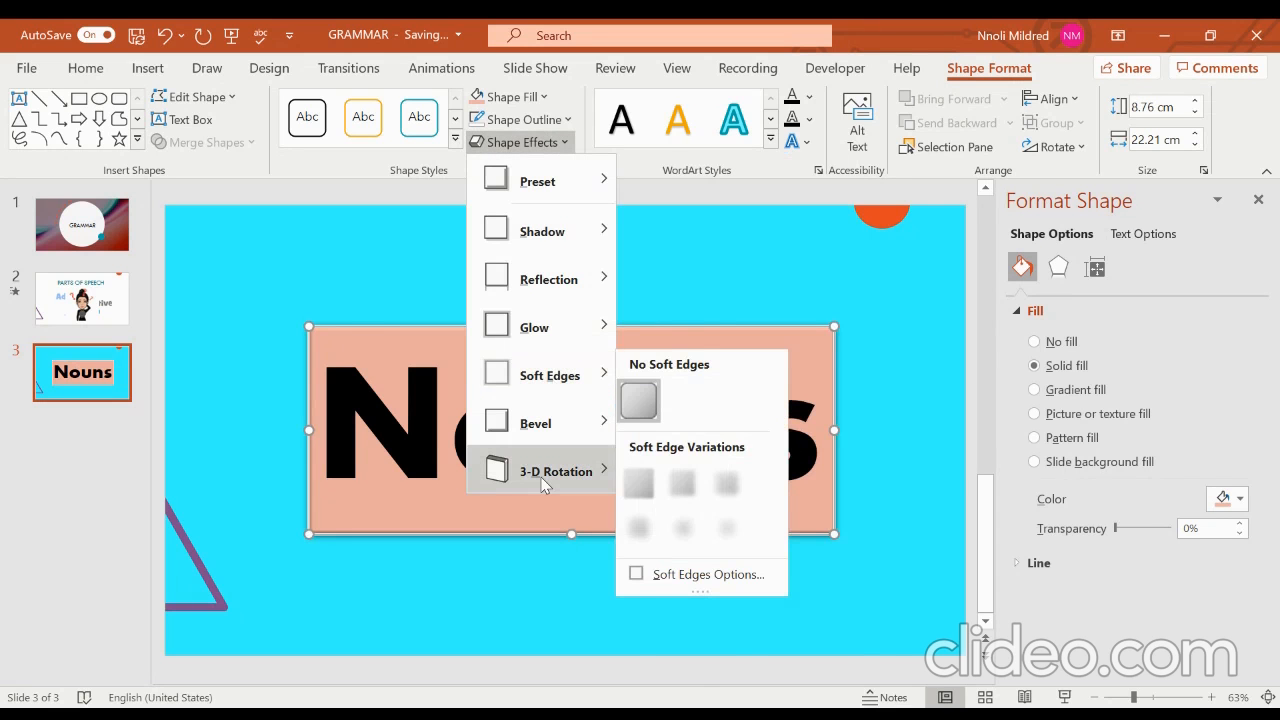
pyautogui.moveTo(545, 485)
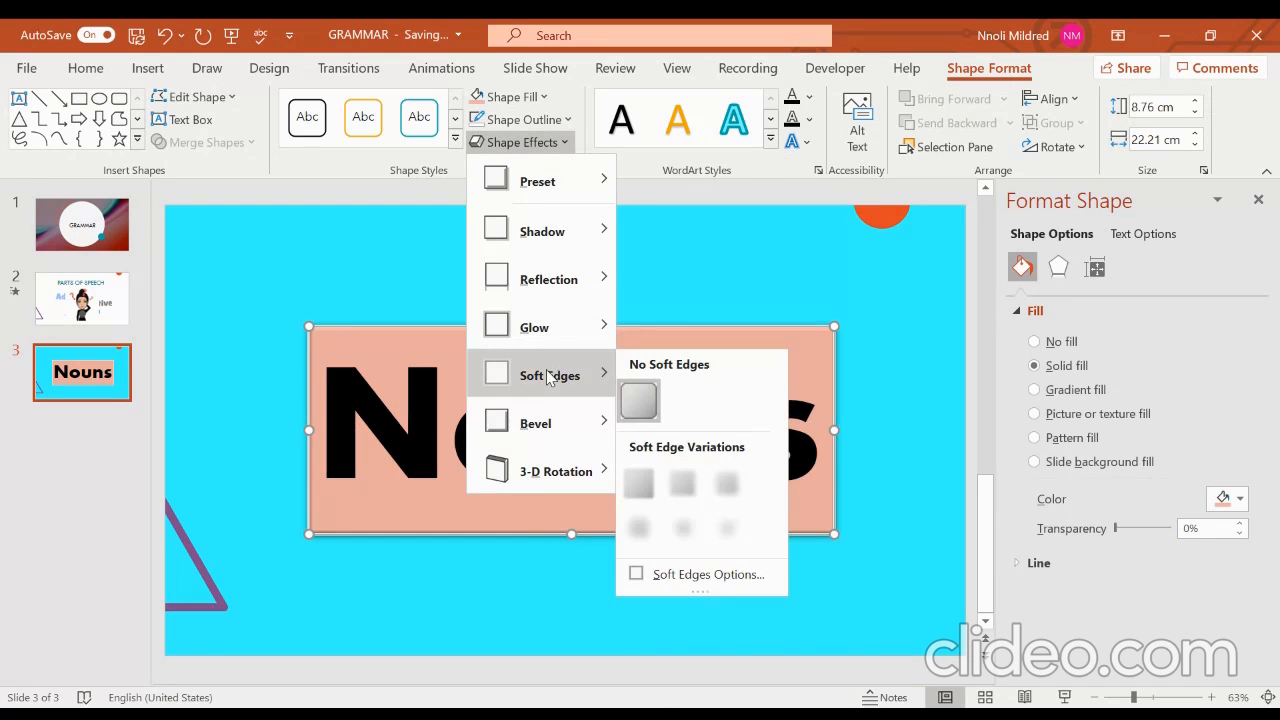
pyautogui.click(645, 405)
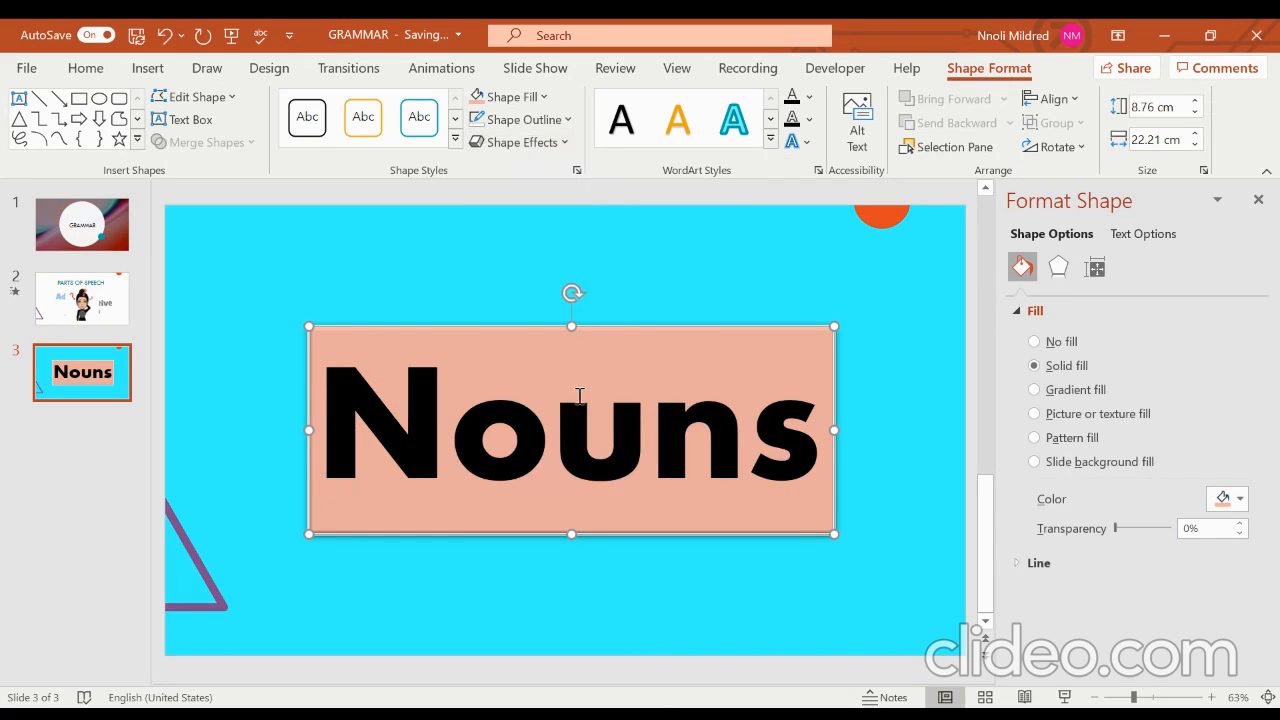
pyautogui.click(530, 142)
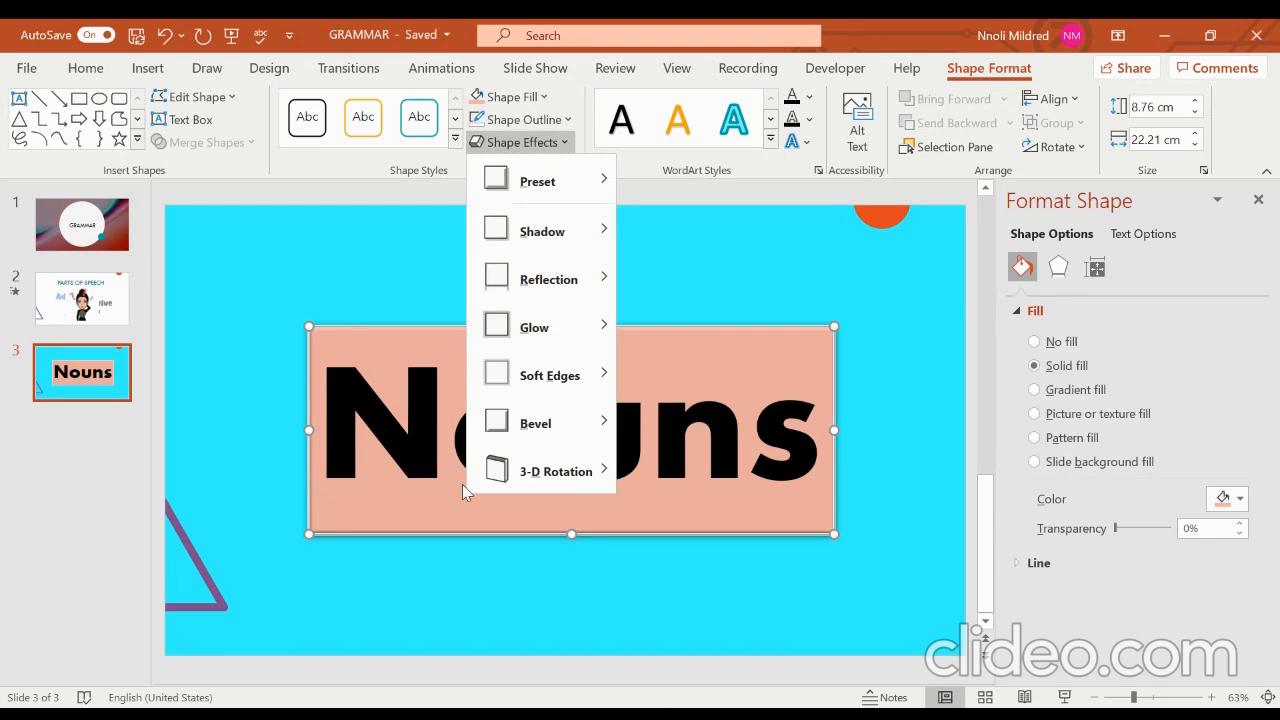
pyautogui.click(655, 498)
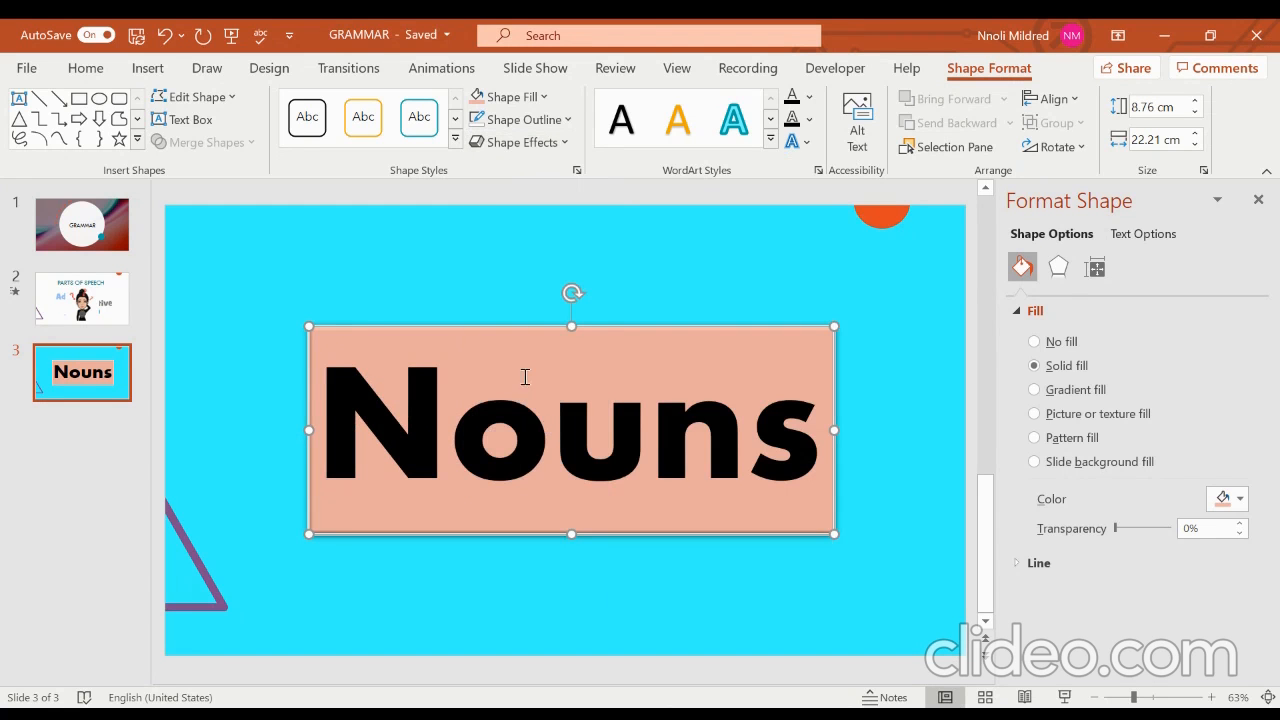
pyautogui.moveTo(326, 373); pyautogui.dragTo(745, 447)
pyautogui.click(629, 262)
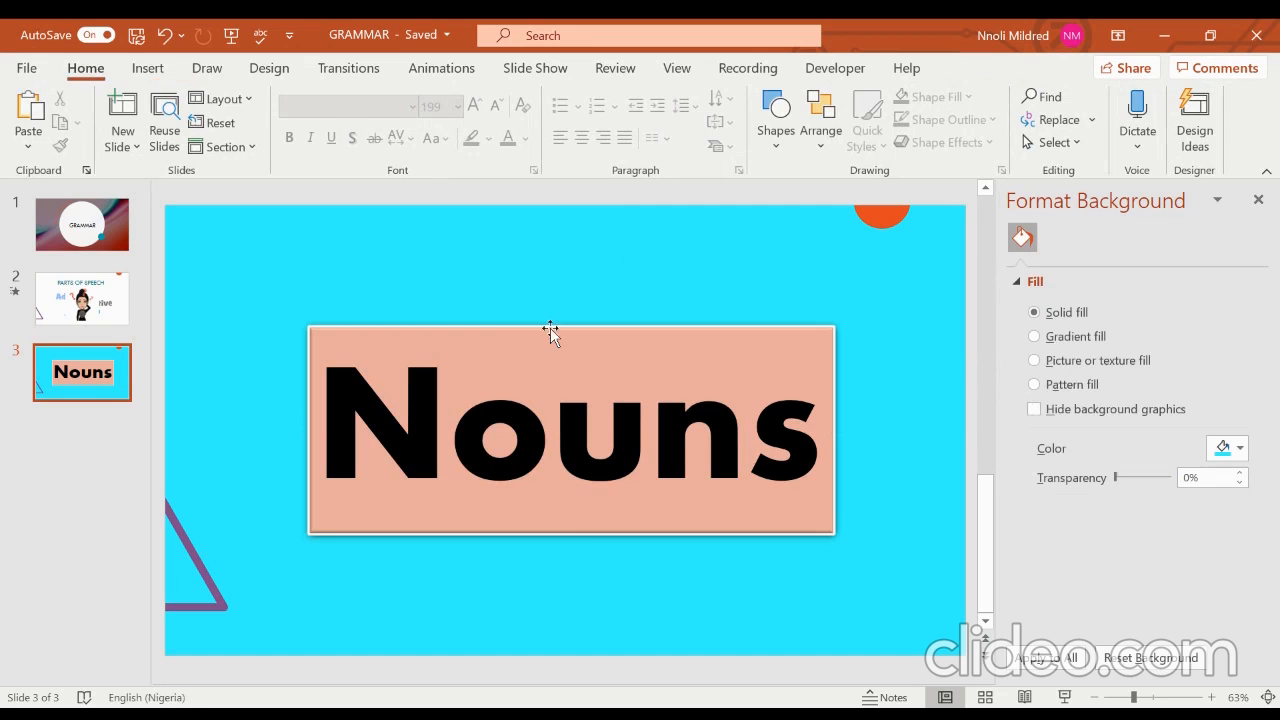